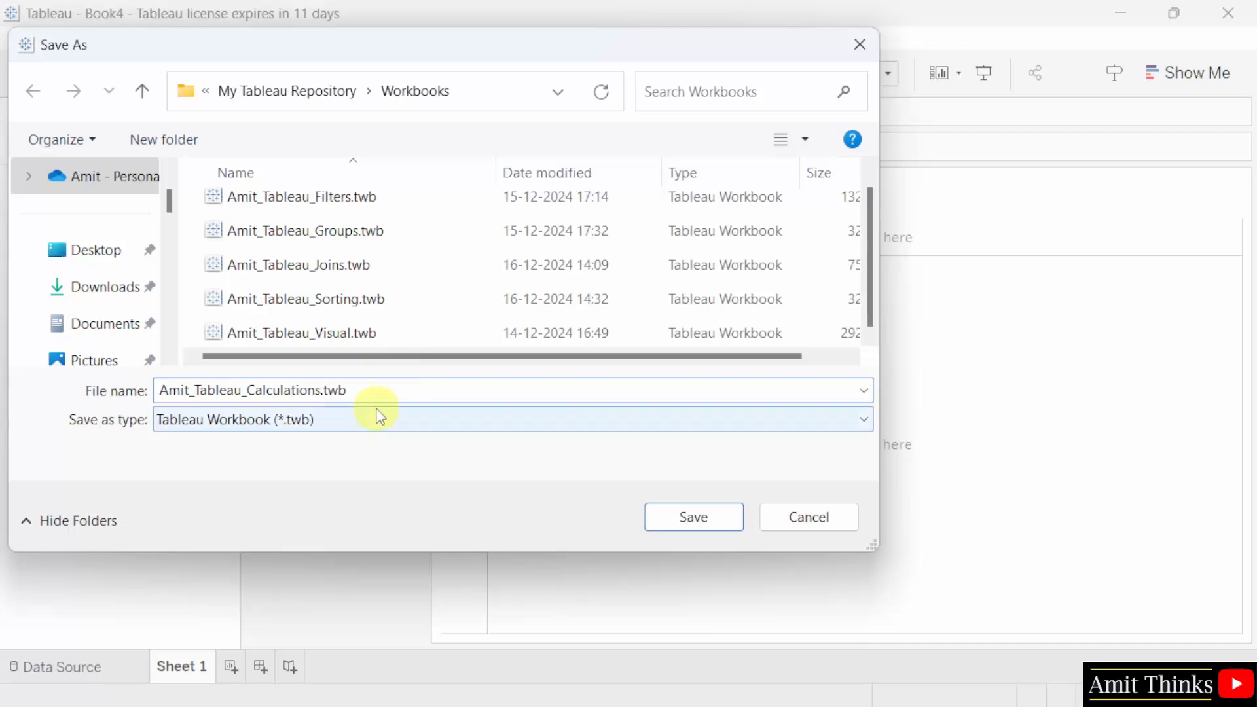
- Save the workbook as Amit_Tableau_Calculations.twb in the Workbooks folder of My Tableau Repository
left_click(521, 97)
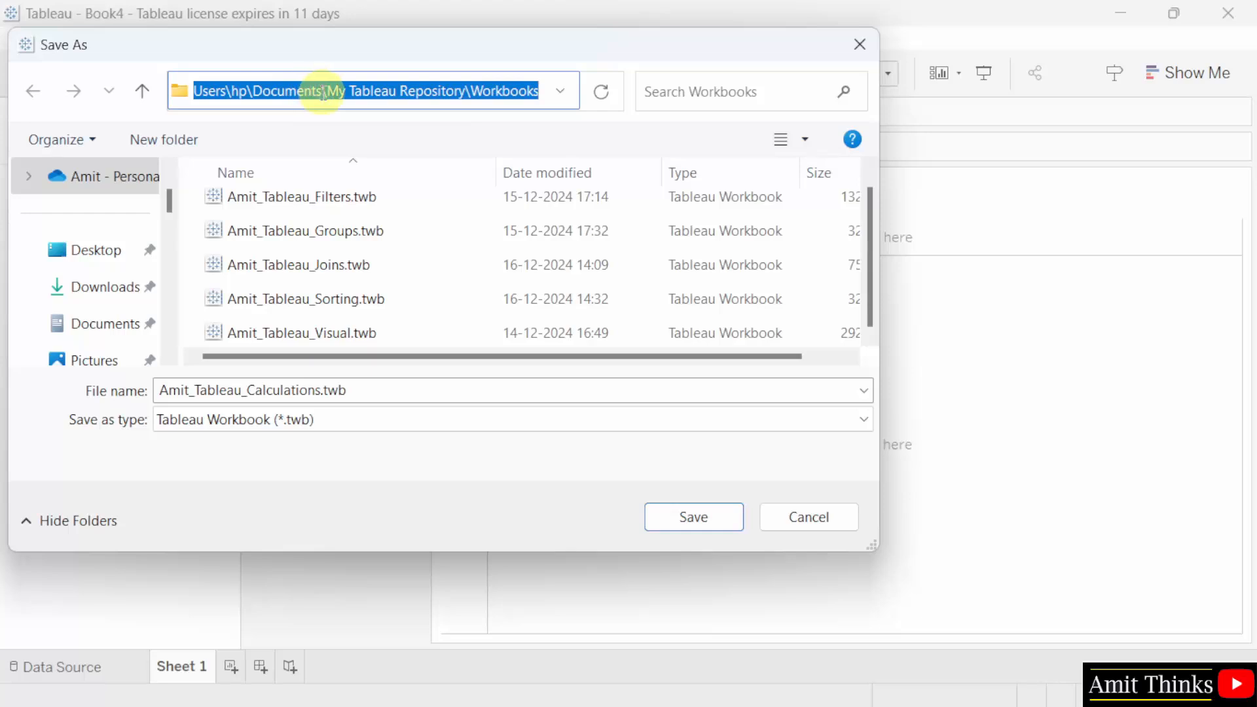
left_click(552, 392)
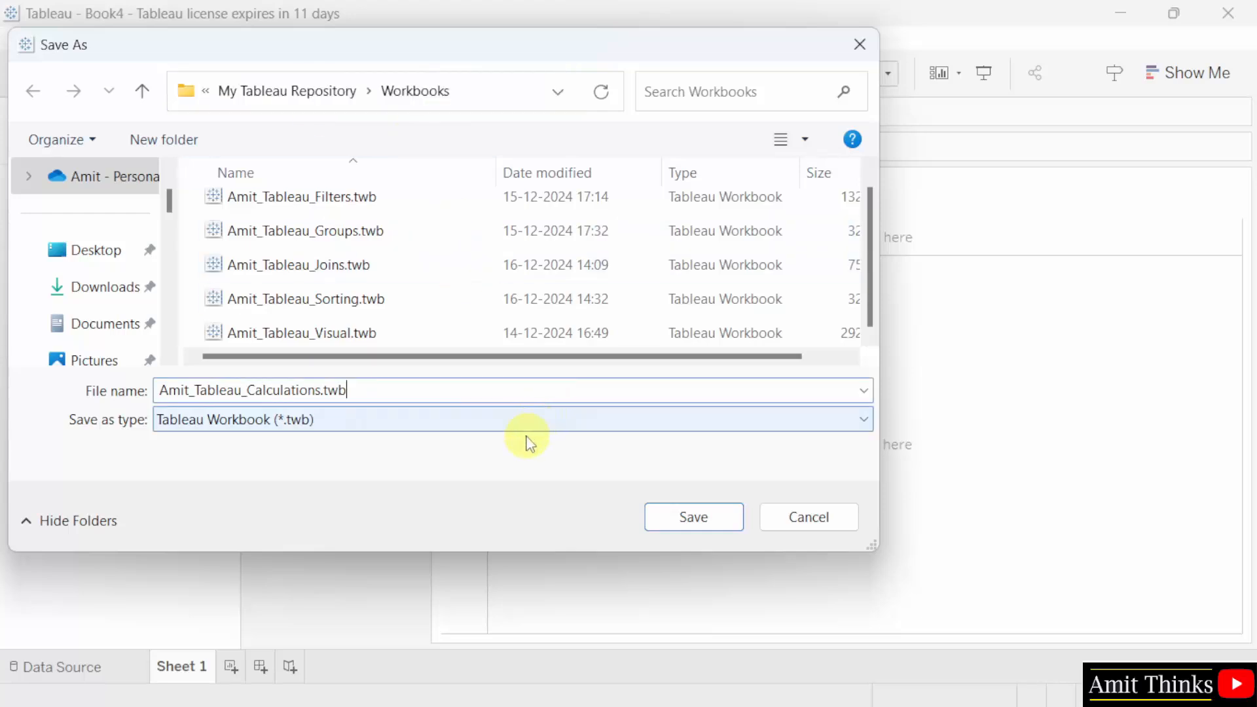
left_click(698, 524)
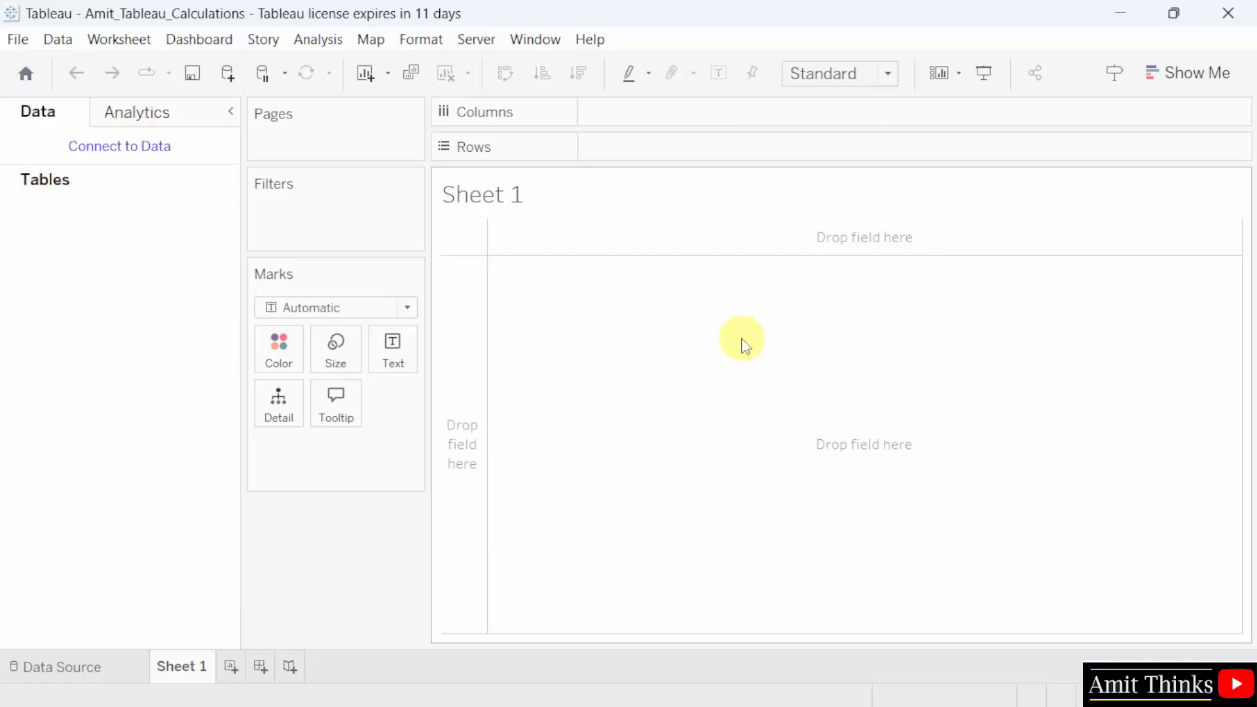
- Start a new data connection to a Microsoft Excel file
left_click(154, 147)
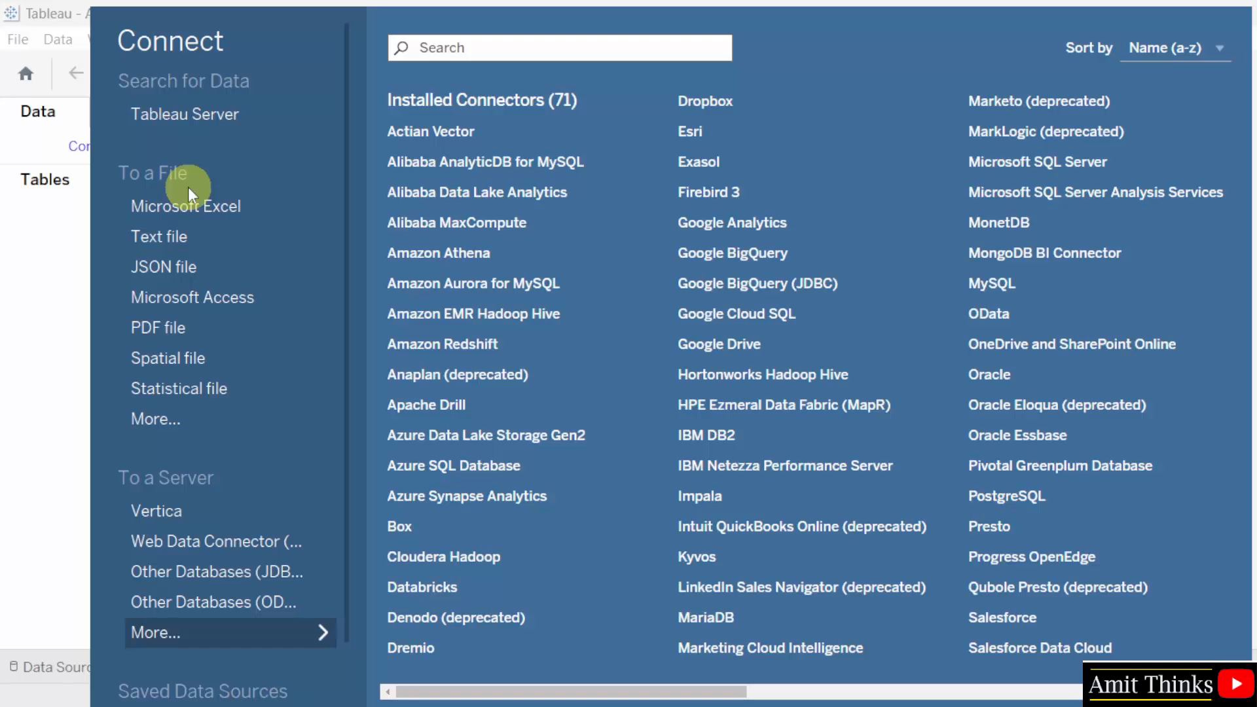
scroll(330, 610, "down", 1)
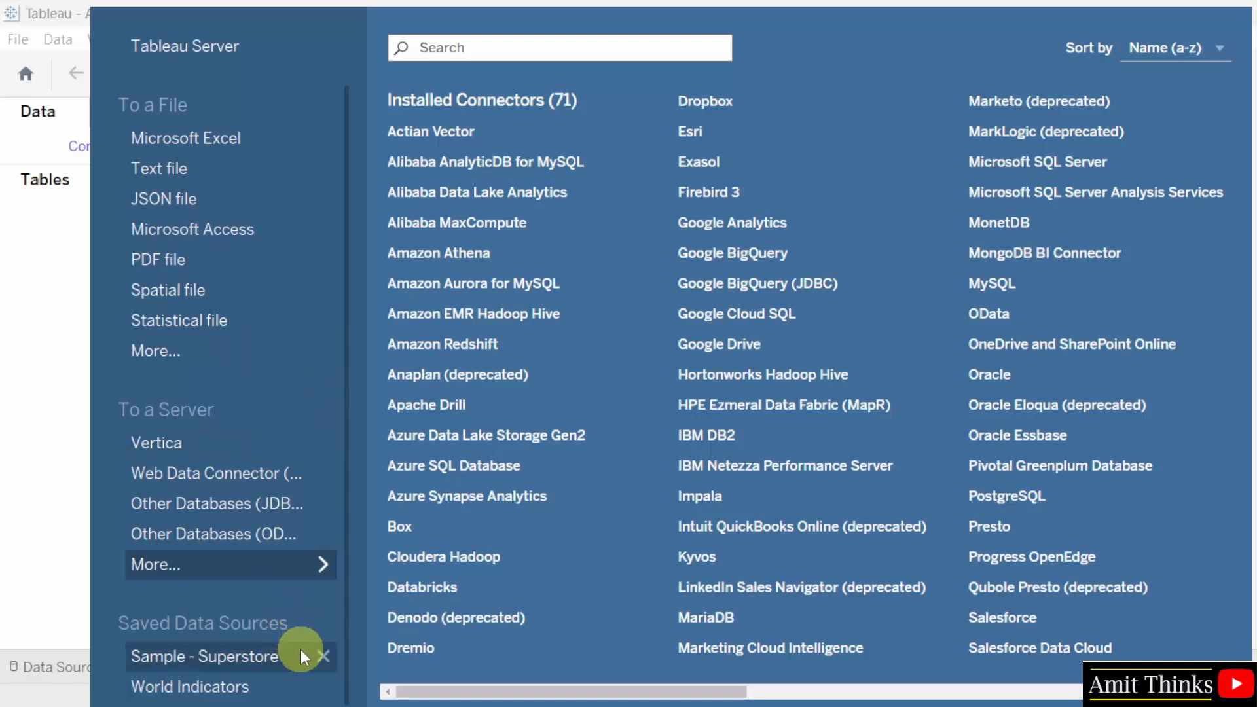
scroll(305, 340, "up", 1)
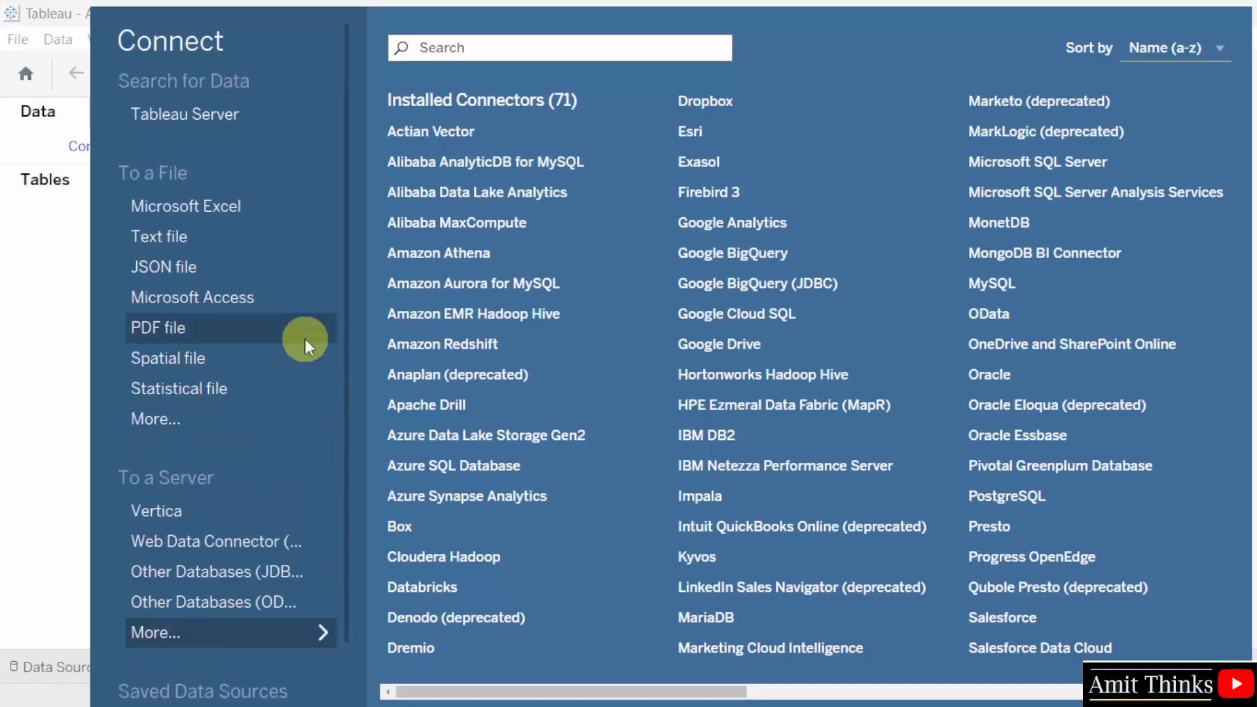
left_click(242, 208)
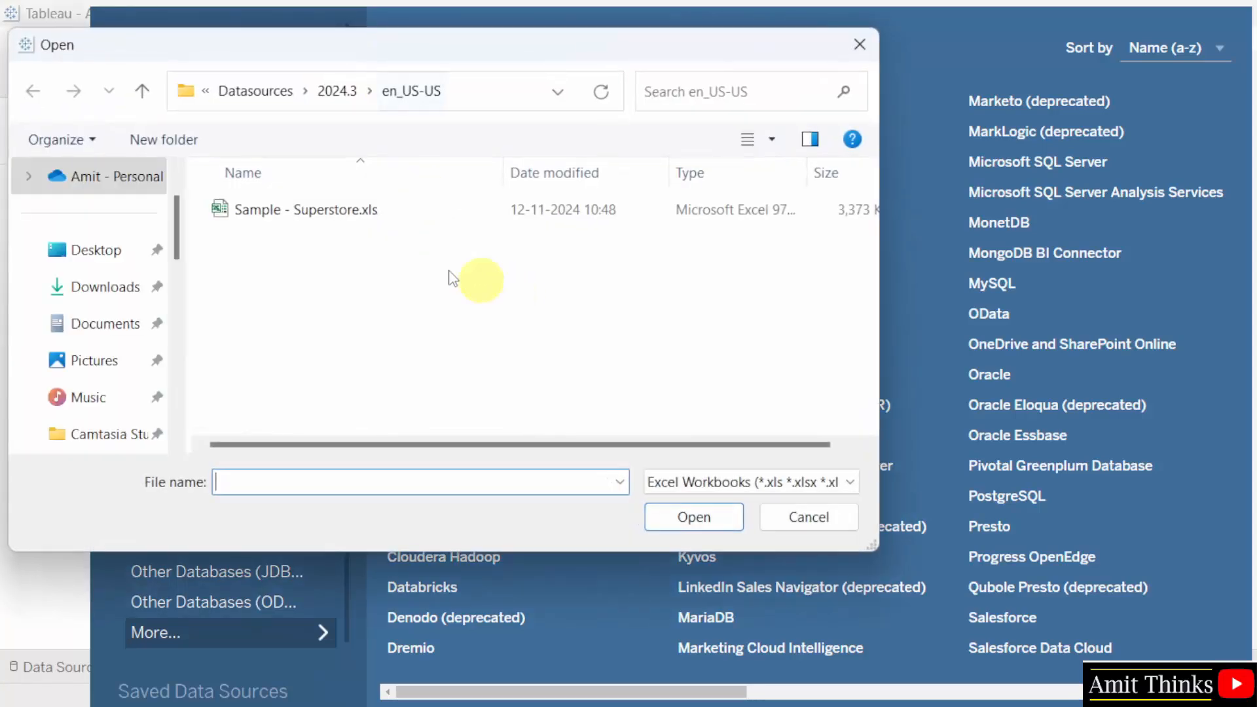
- Open Sample - Superstore.xls from the Datasources\2024.3\en_US-US folder as the data source
left_click(504, 101)
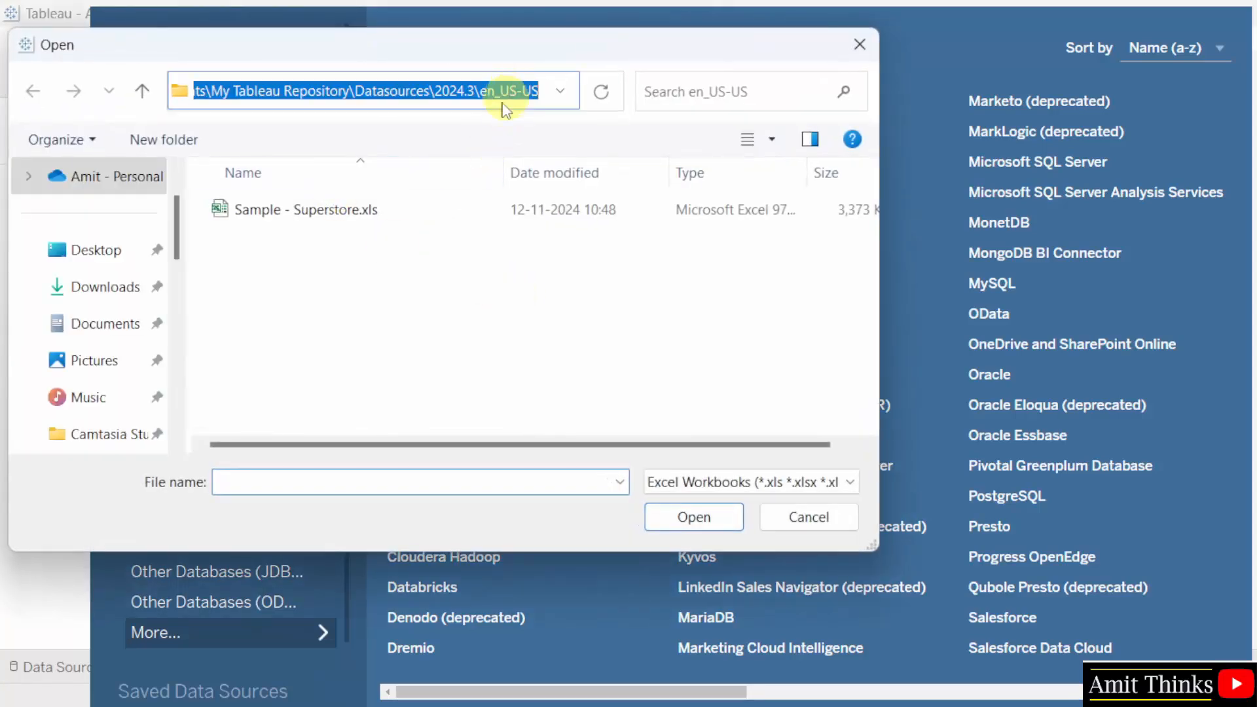
left_click(358, 95)
left_click_drag(360, 92, 427, 92)
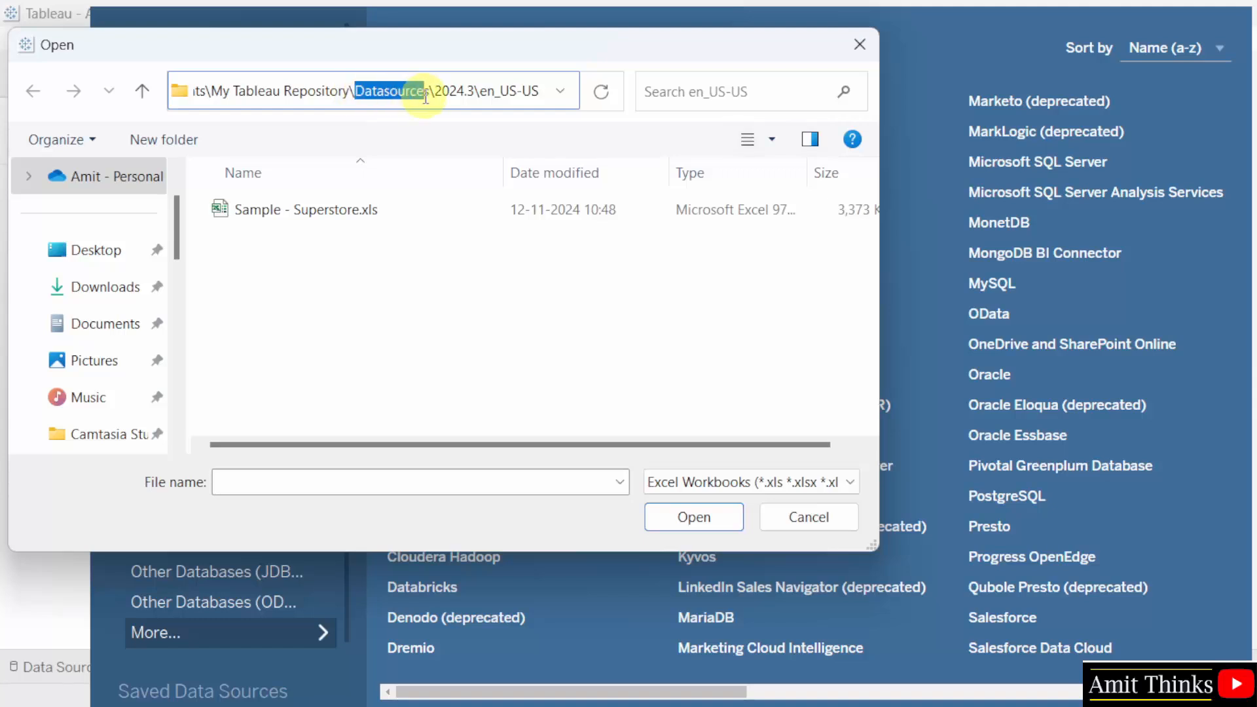
left_click(439, 92)
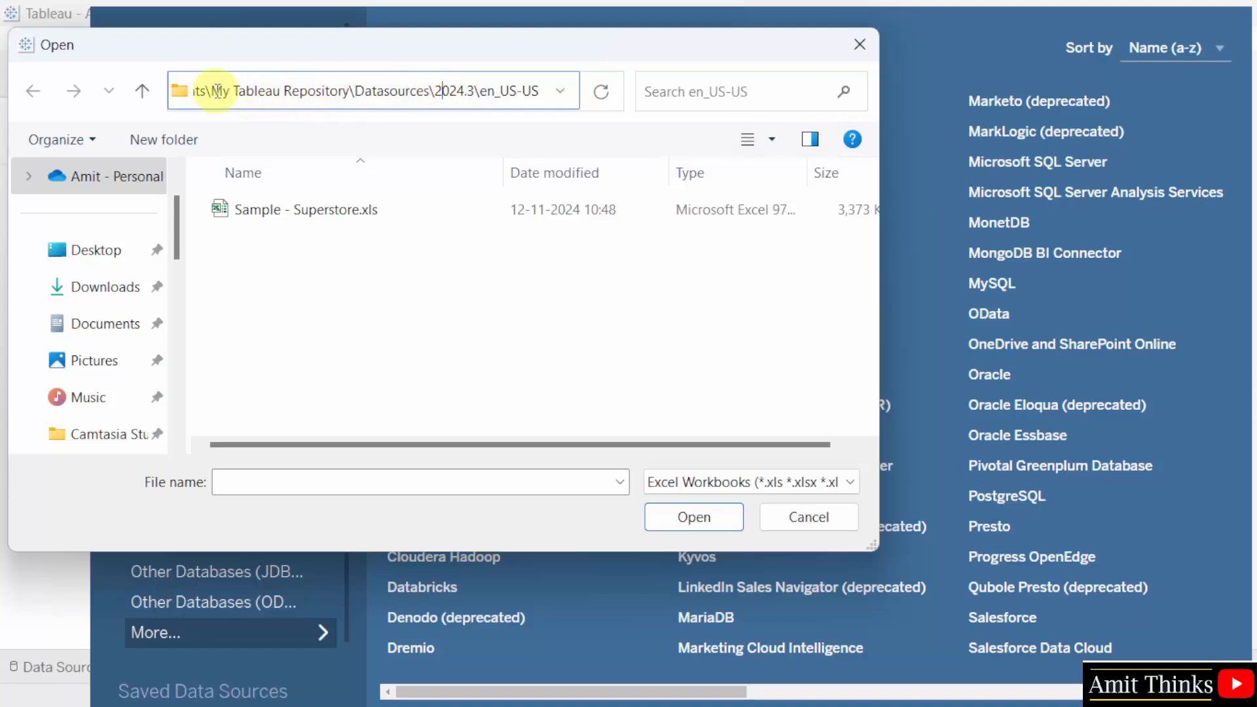
left_click_drag(211, 93, 432, 90)
left_click(385, 90)
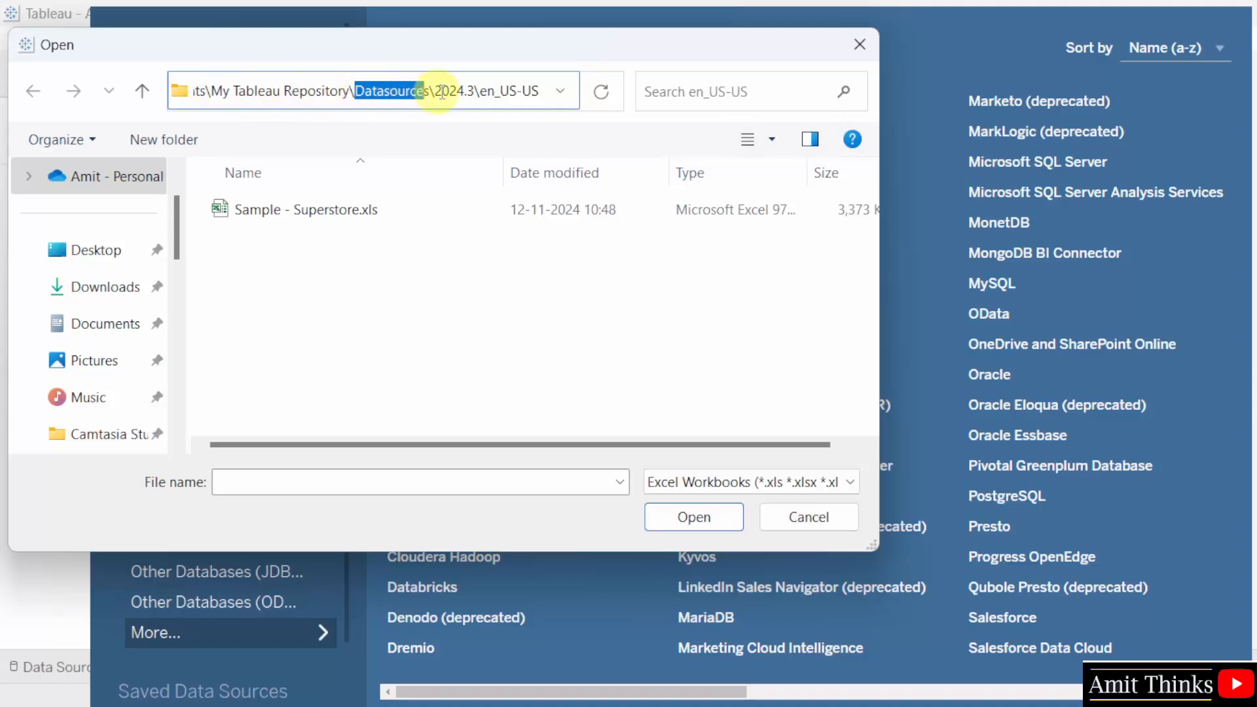
left_click(441, 97)
left_click(438, 324)
left_click(399, 211)
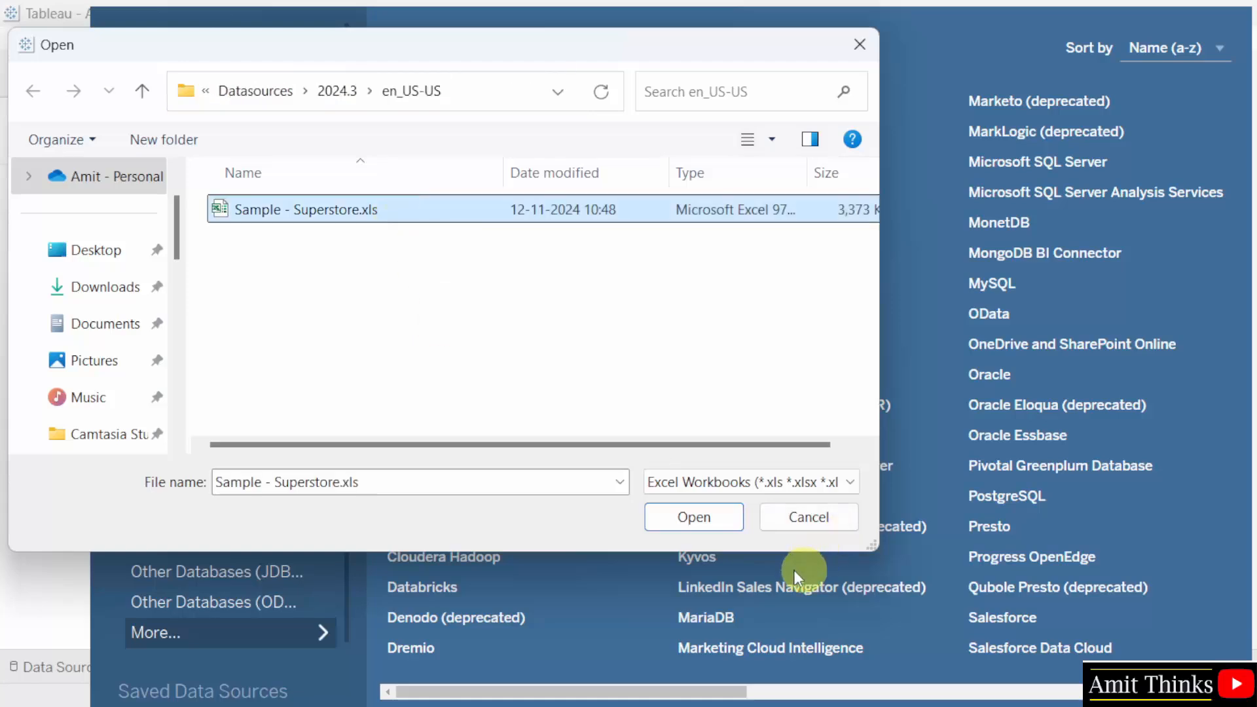
left_click(695, 517)
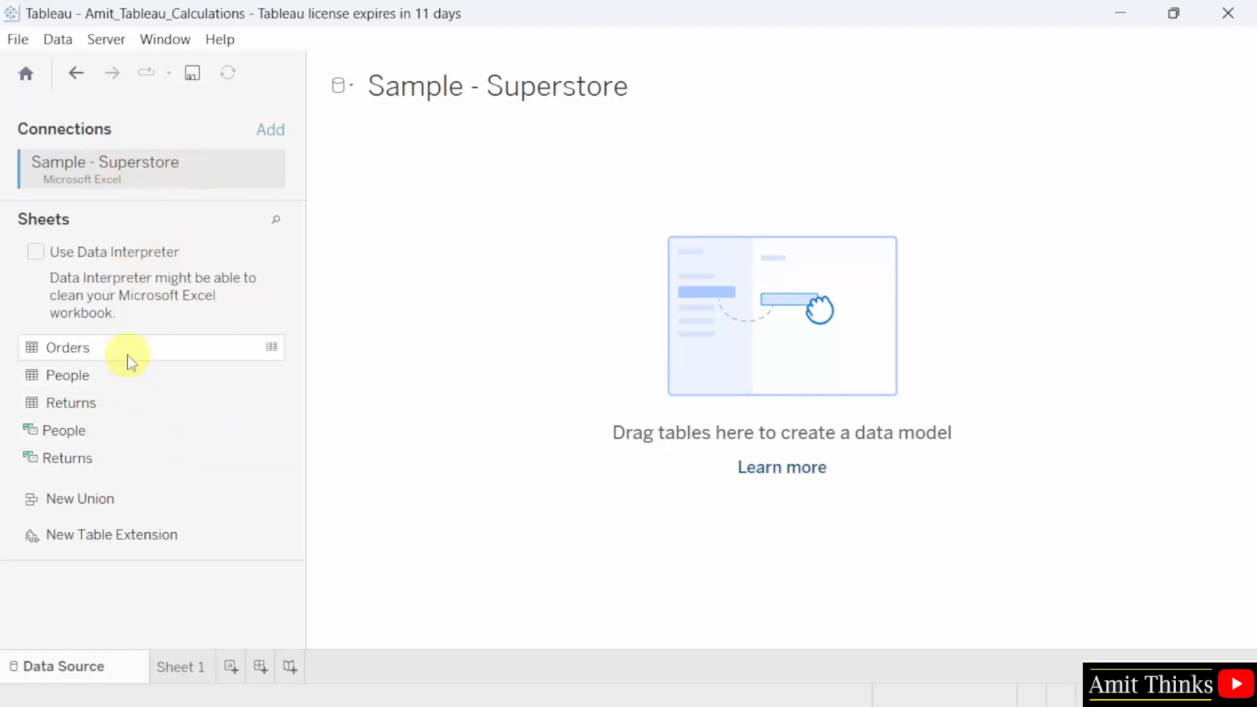
- Add the Orders sheet to the data model and widen its data preview grid
left_click_drag(127, 353, 750, 401)
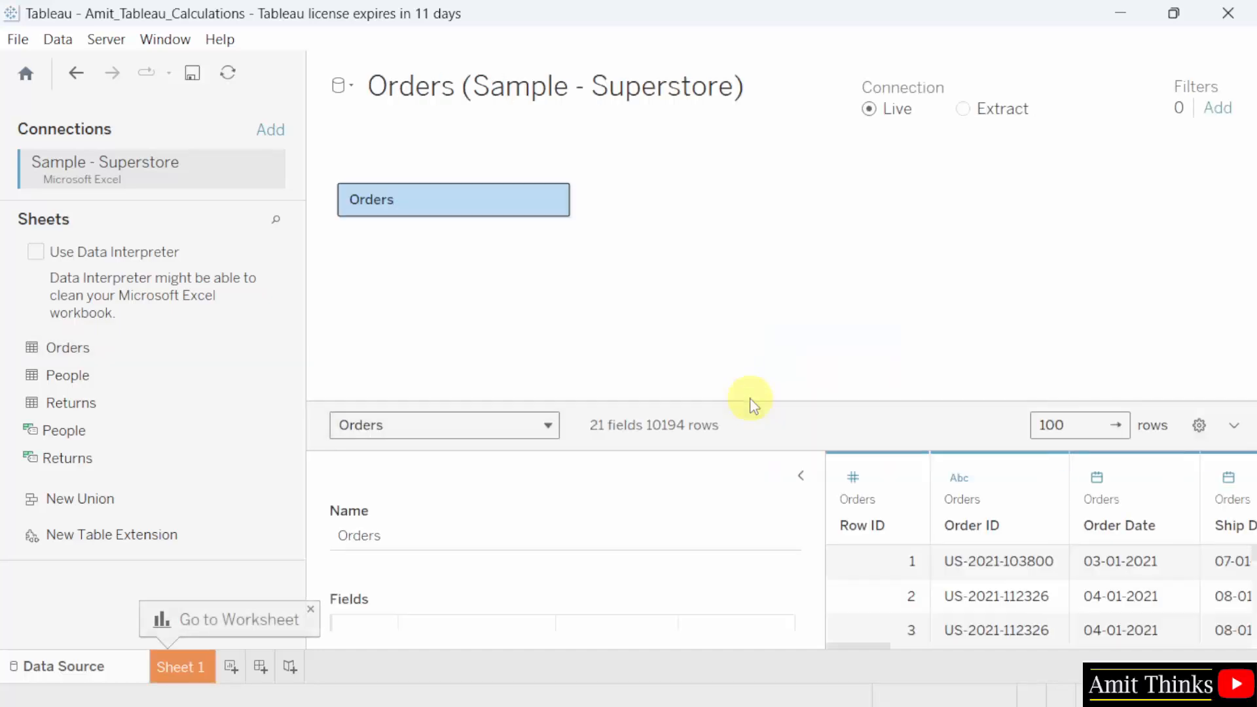
left_click_drag(824, 508, 688, 508)
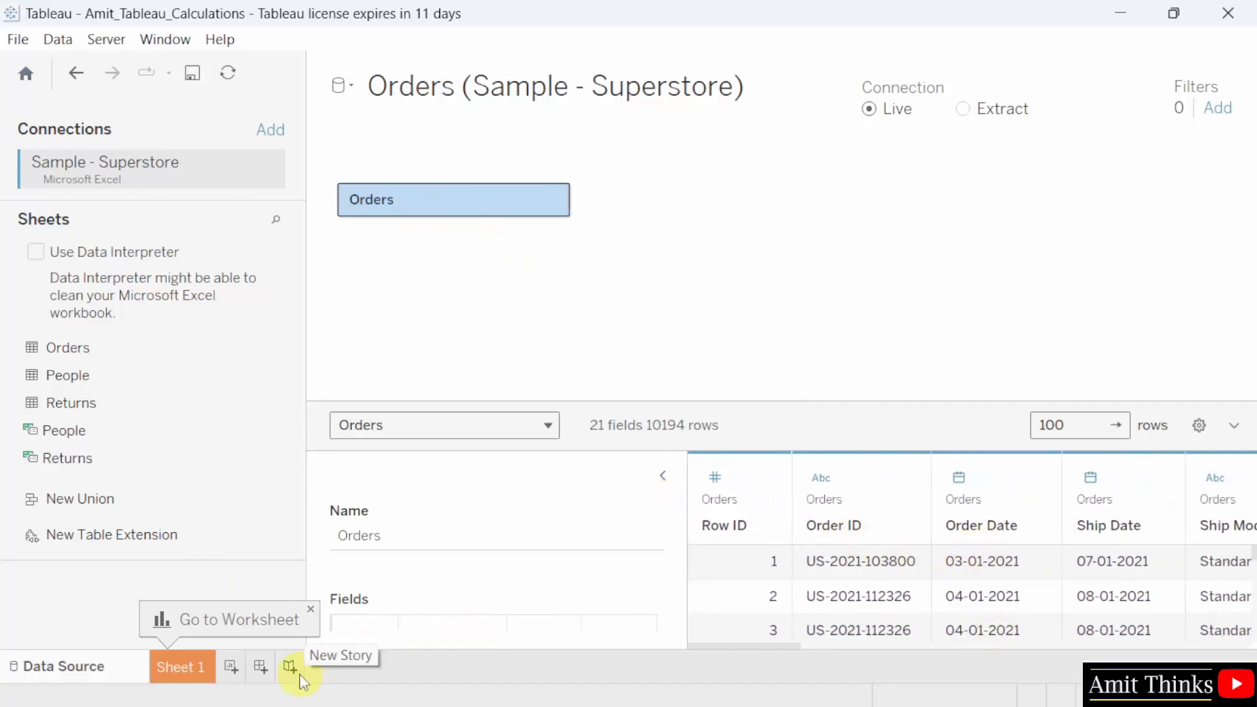
- Go to the Sheet 1 worksheet and rename it Numeric Calculations
left_click(195, 673)
double_click(193, 672)
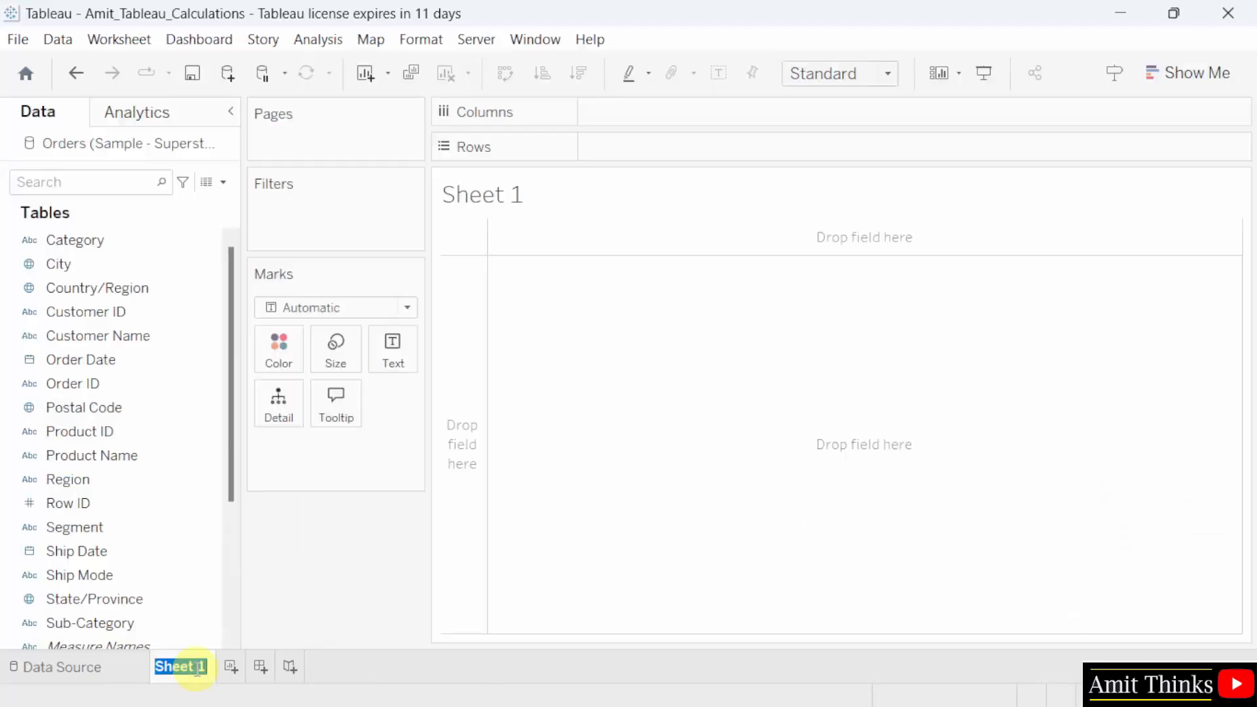
type("Nume")
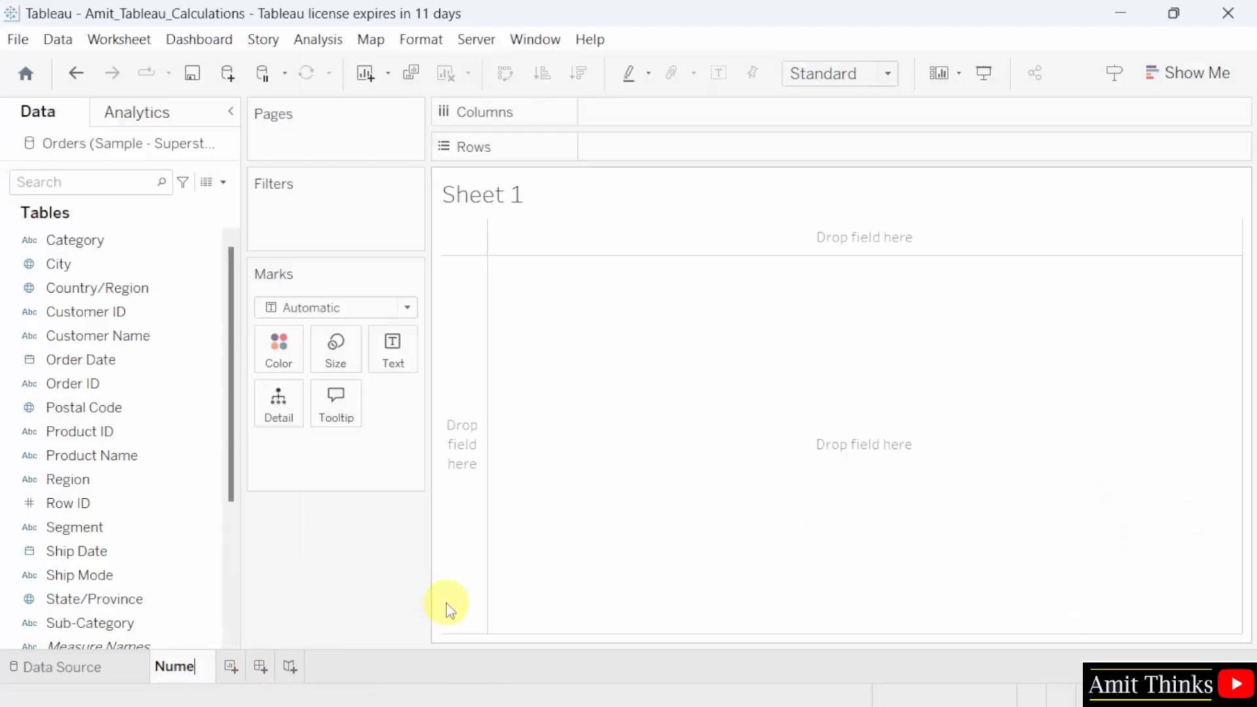
type("ric Calculations")
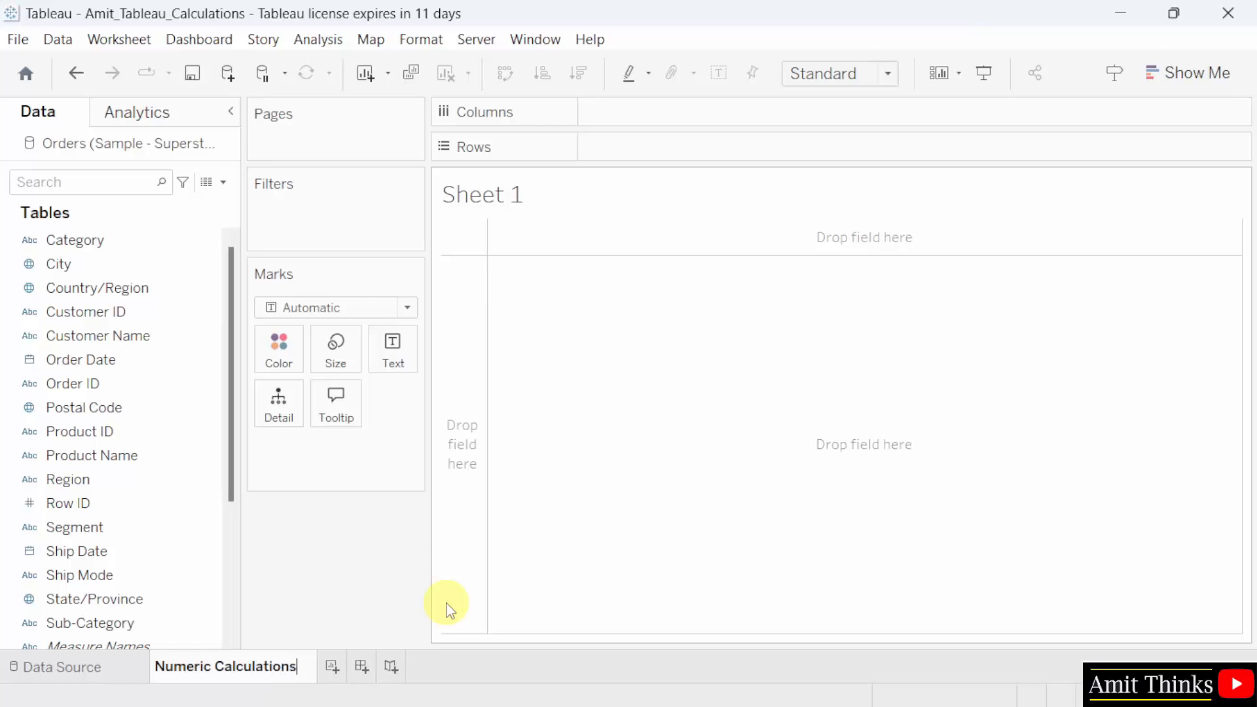
key("Return")
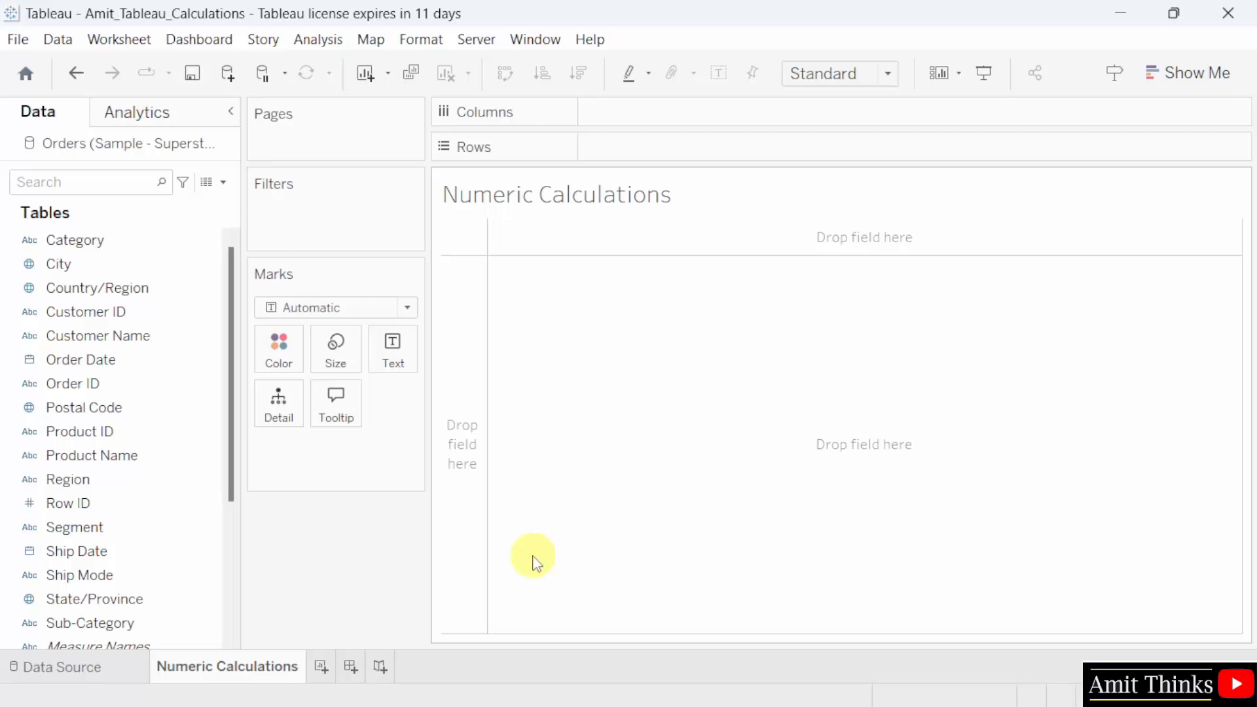
- Start a new calculated field, expand the editor's function reference and reposition the editor so both parts fit on screen
left_click(315, 40)
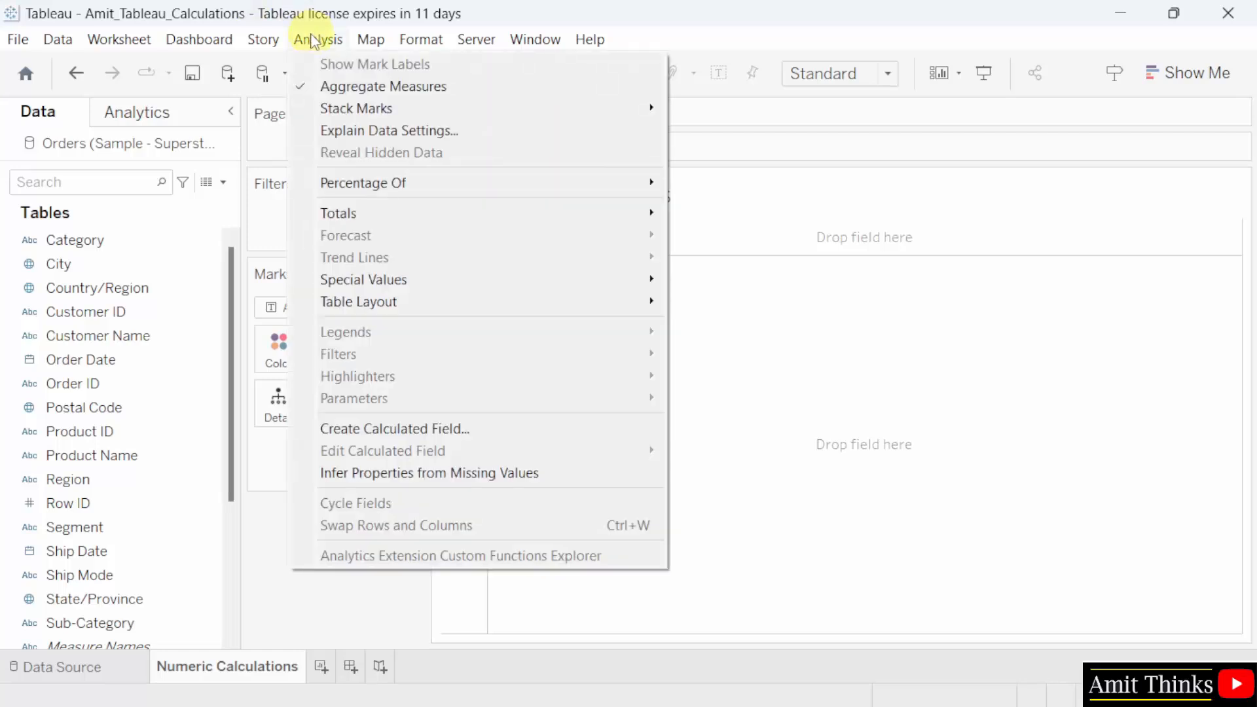
left_click(603, 428)
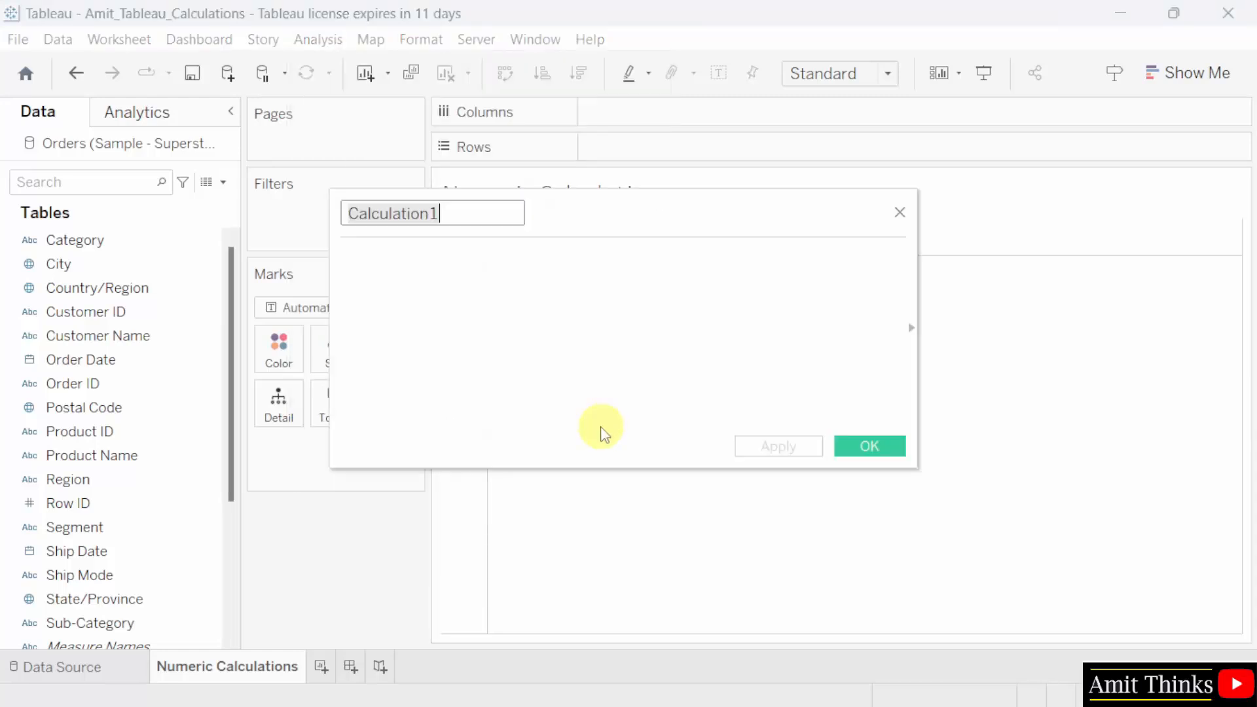
left_click(916, 336)
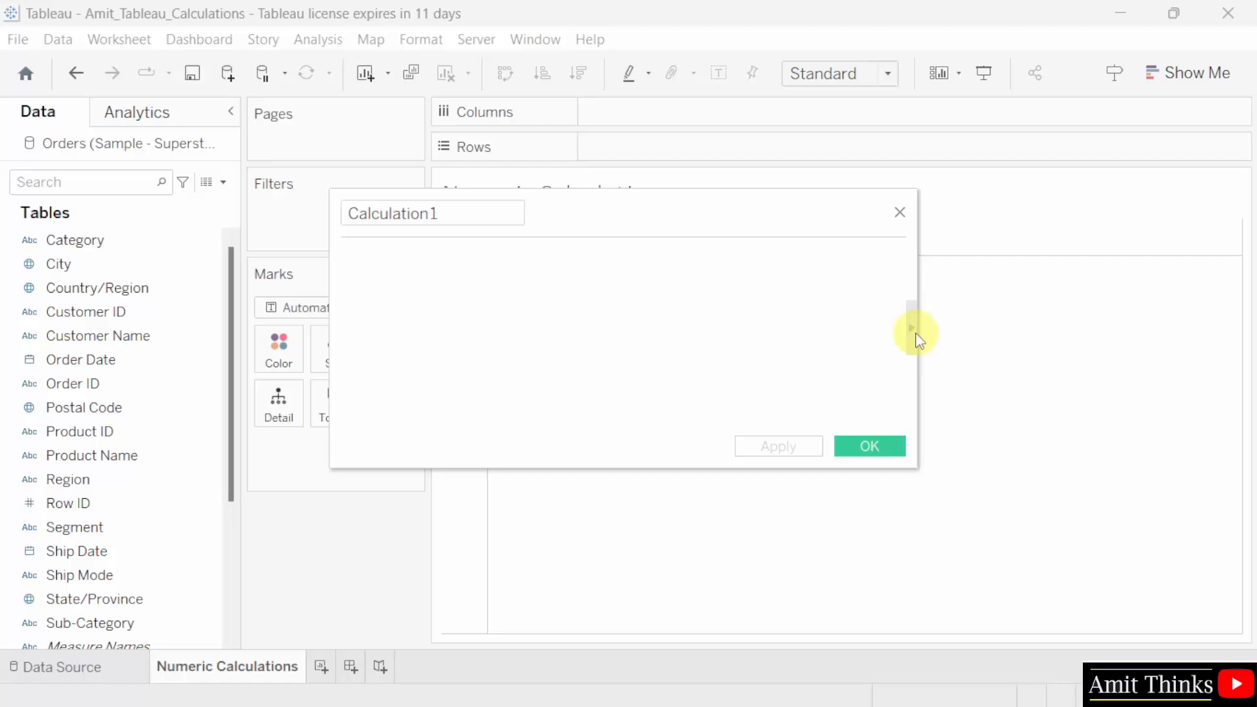
left_click_drag(811, 198, 638, 206)
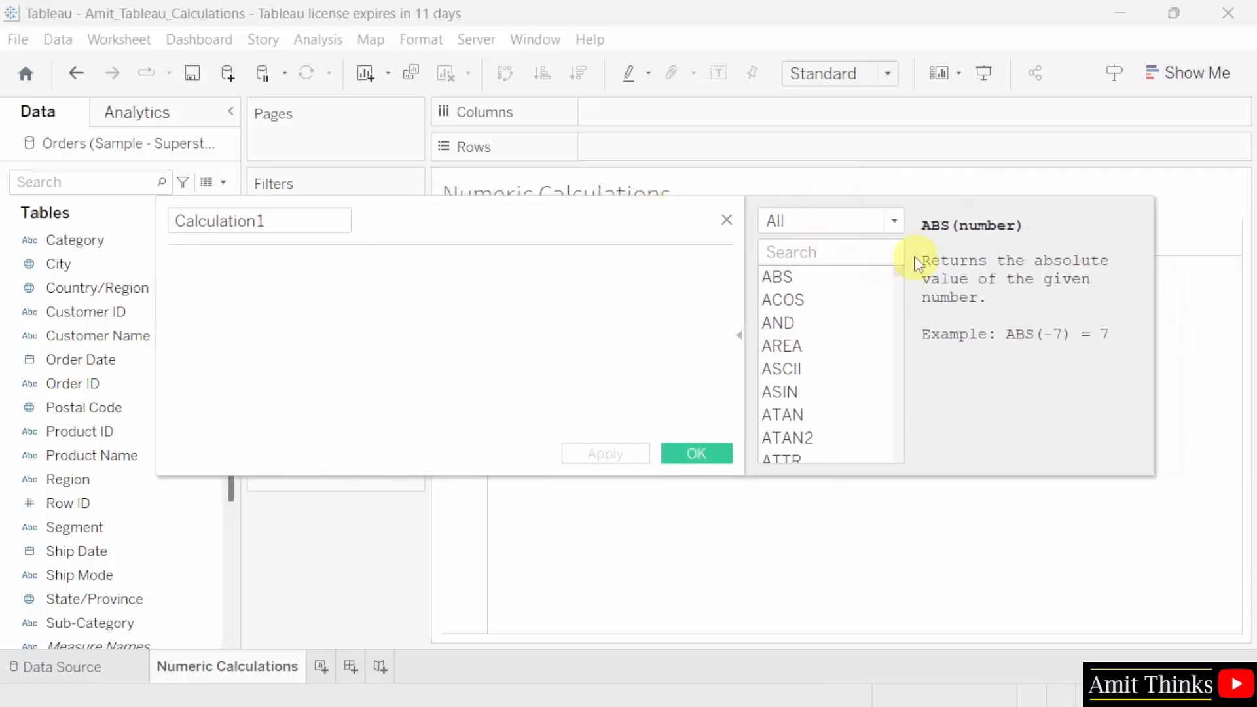
- Filter the calculation editor's function reference to the Number category and look through its functions
left_click(894, 221)
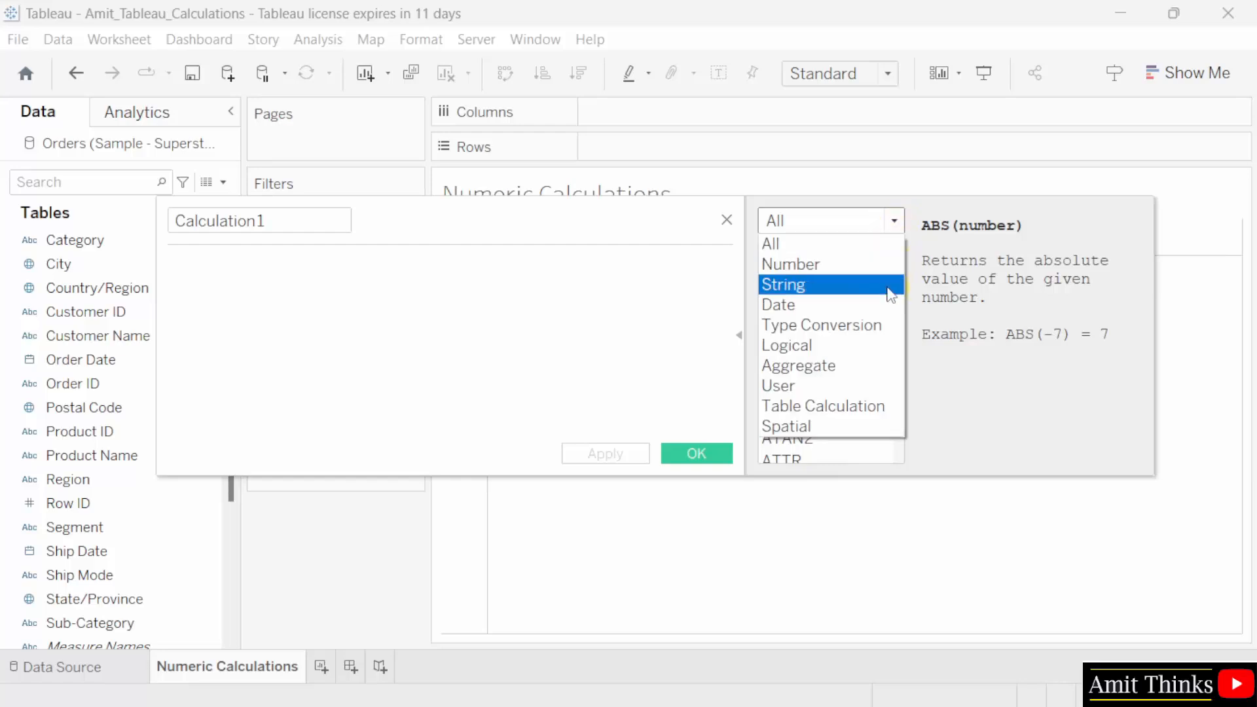
left_click(895, 223)
left_click(896, 223)
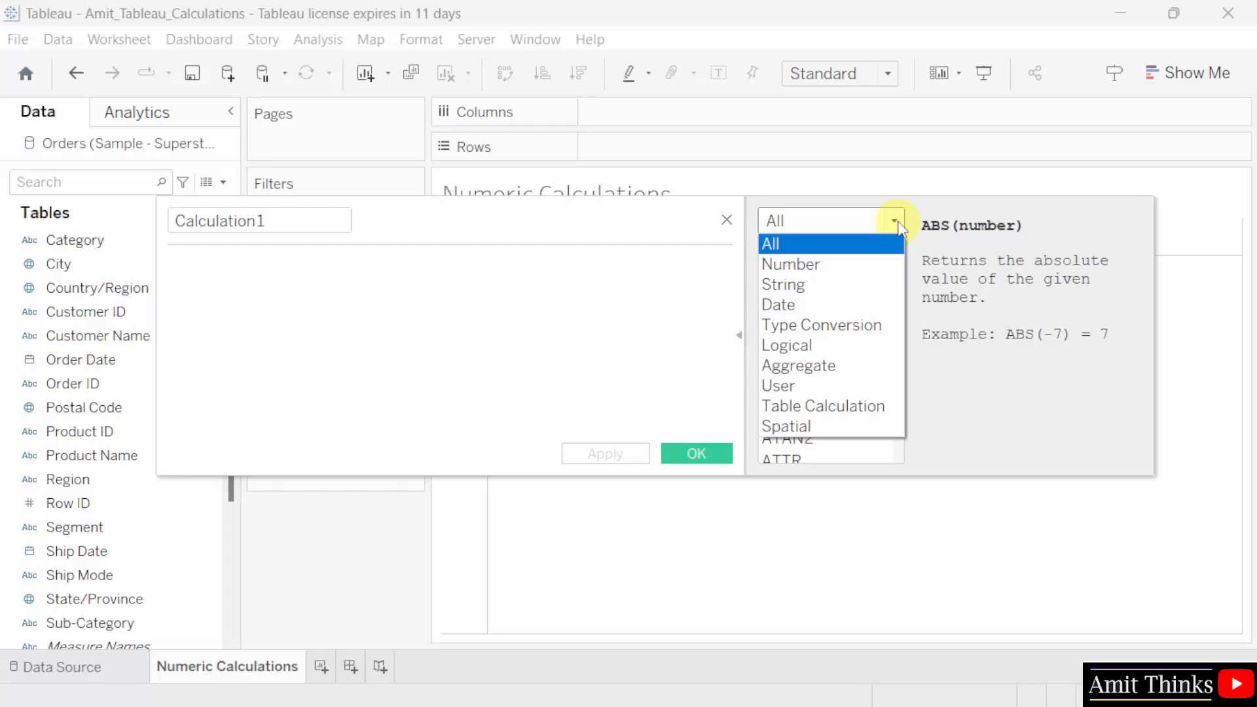
left_click(899, 263)
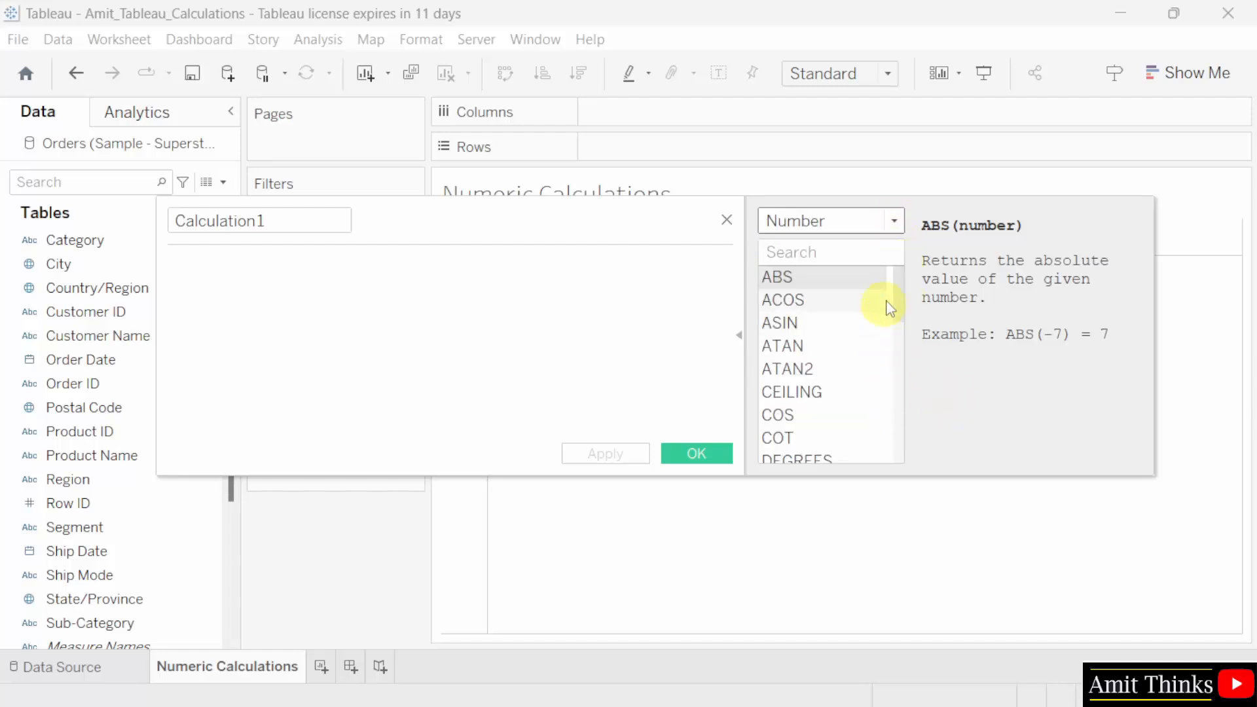
left_click_drag(898, 297, 908, 248)
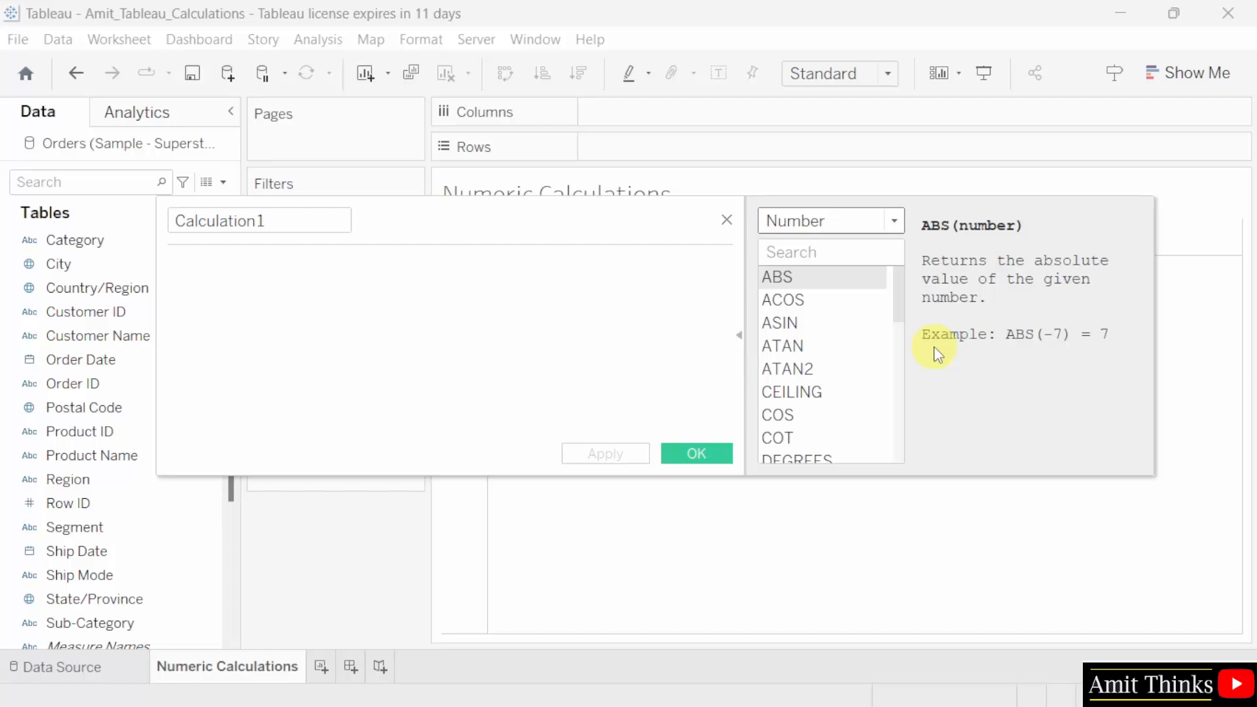
- Name the calculated field Minimum_Sales_ShipMode
left_click(308, 221)
type("M")
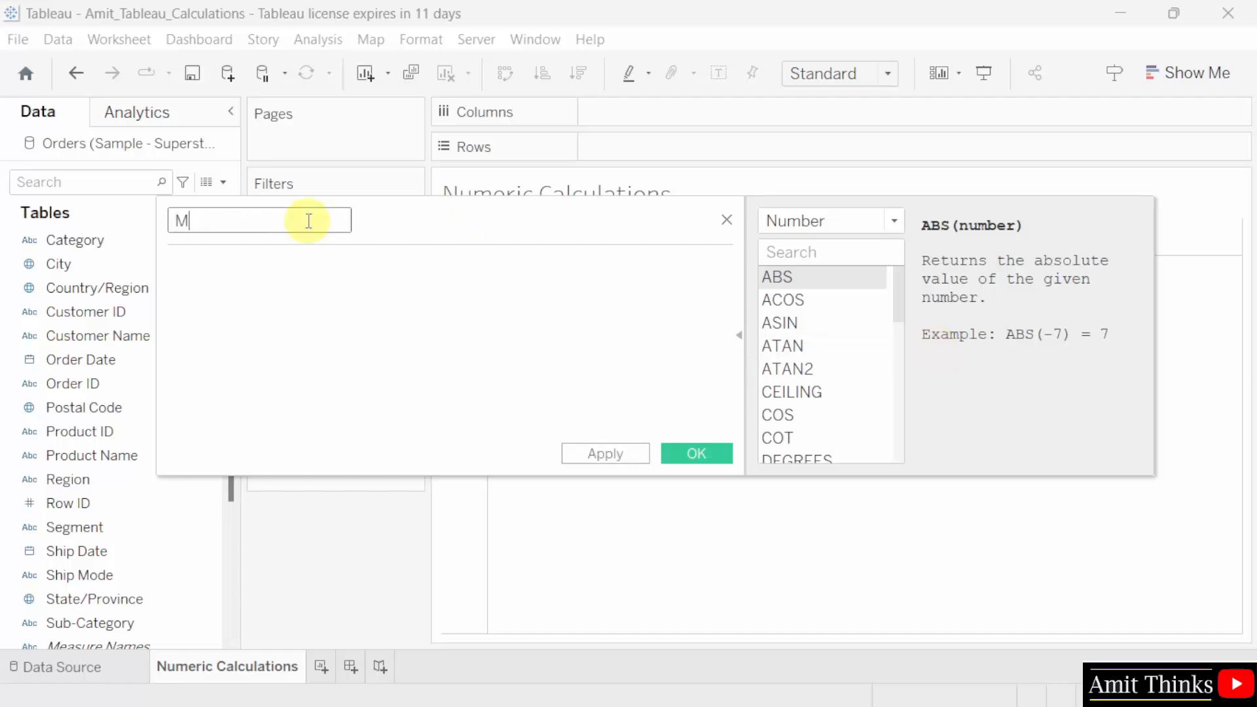
type("inimum_Sales")
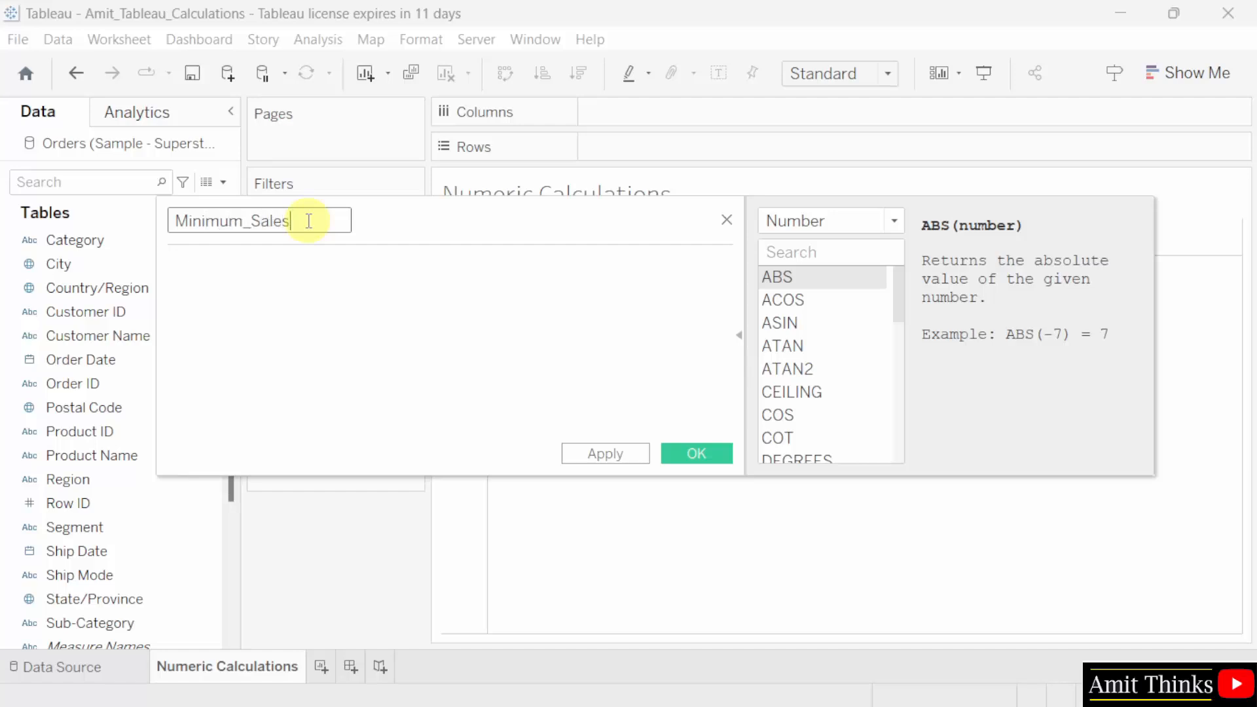
type("_ShipMode")
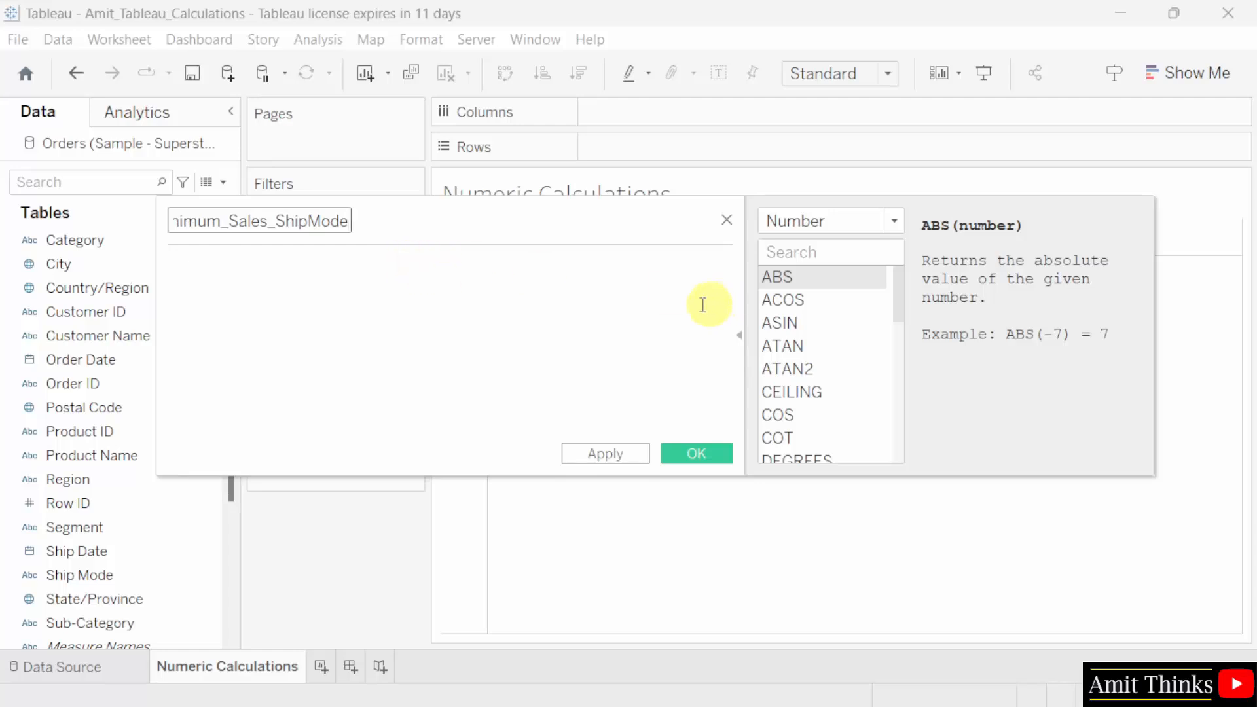
- Build the formula MIN([Sales]) from the MIN function and the Sales field, and apply the calculation
left_click_drag(897, 297, 897, 395)
left_click(847, 377)
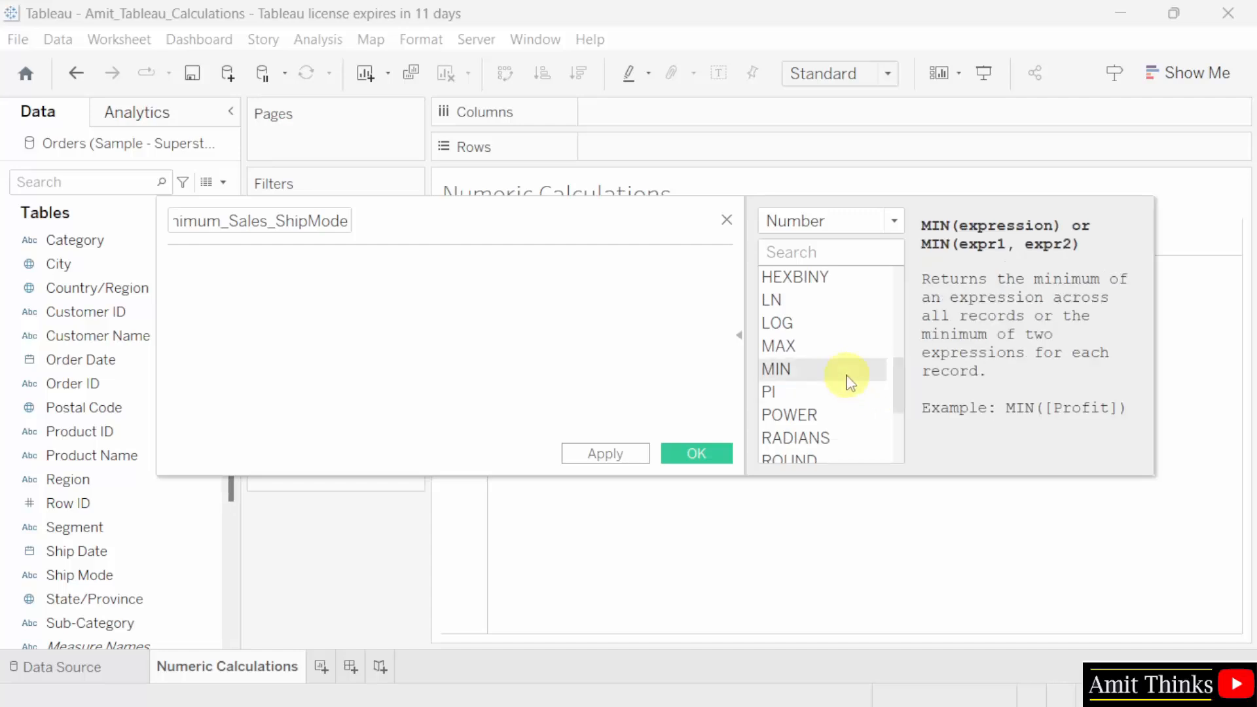
double_click(849, 381)
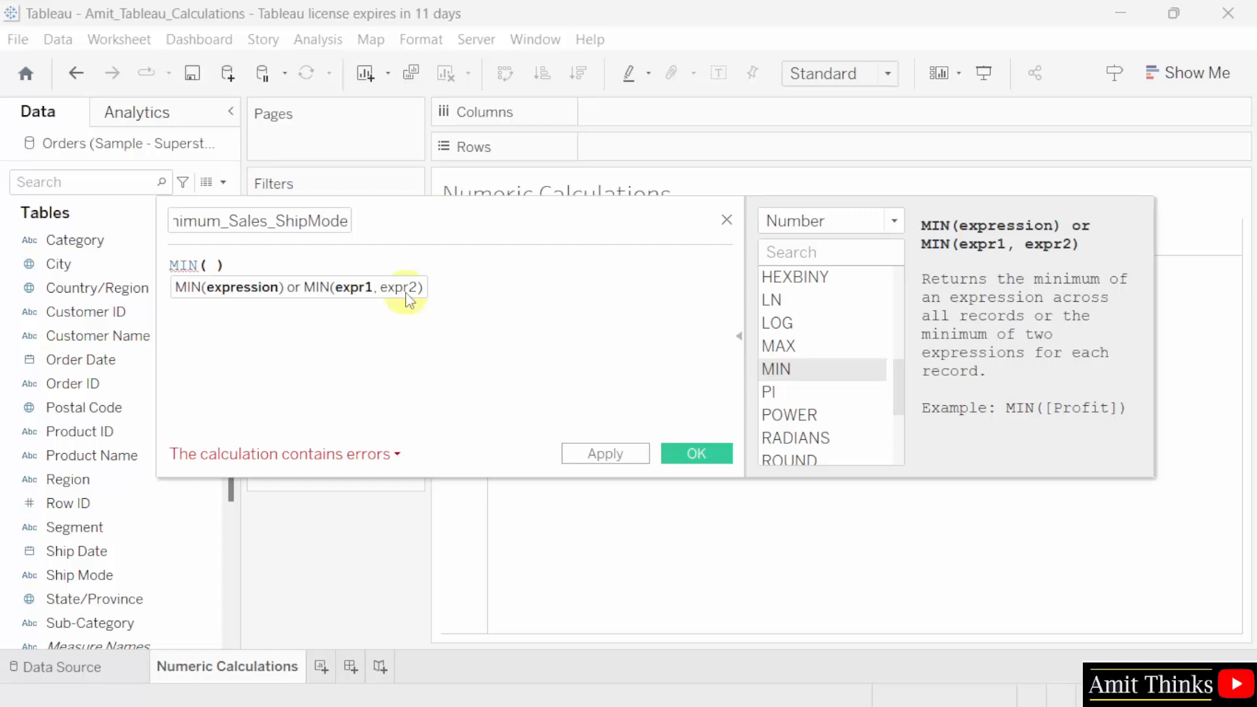
type("Sa")
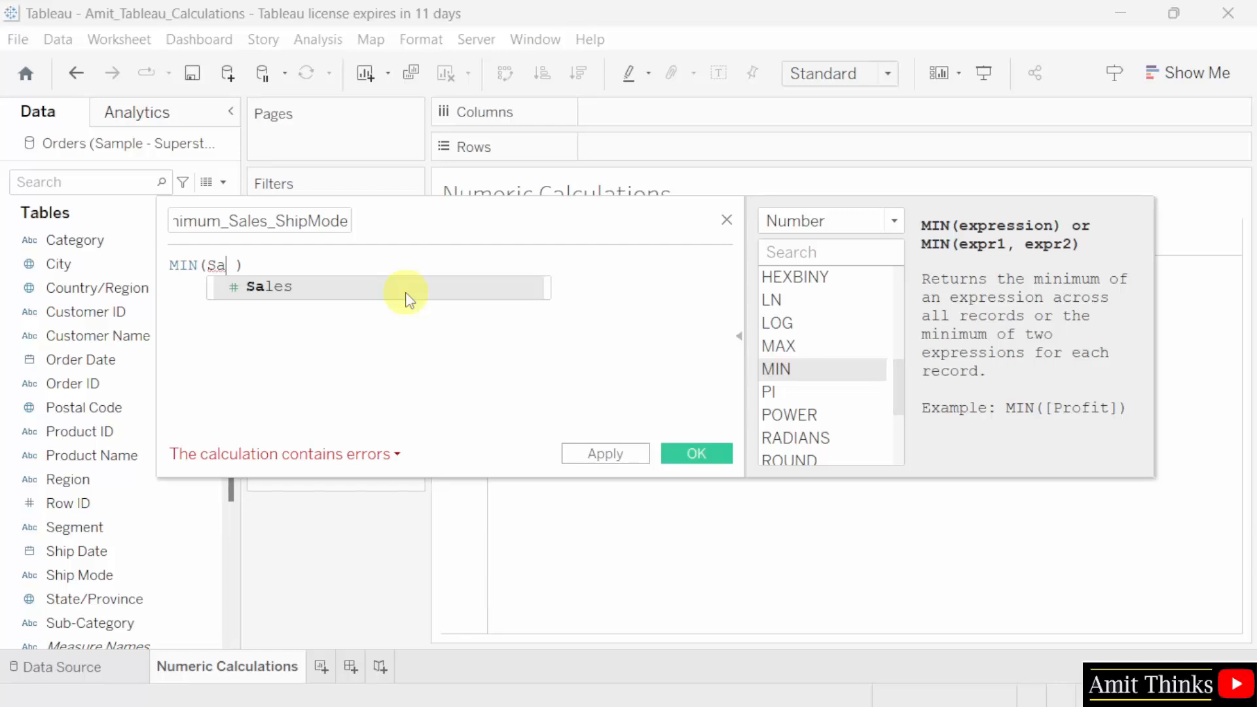
left_click(406, 293)
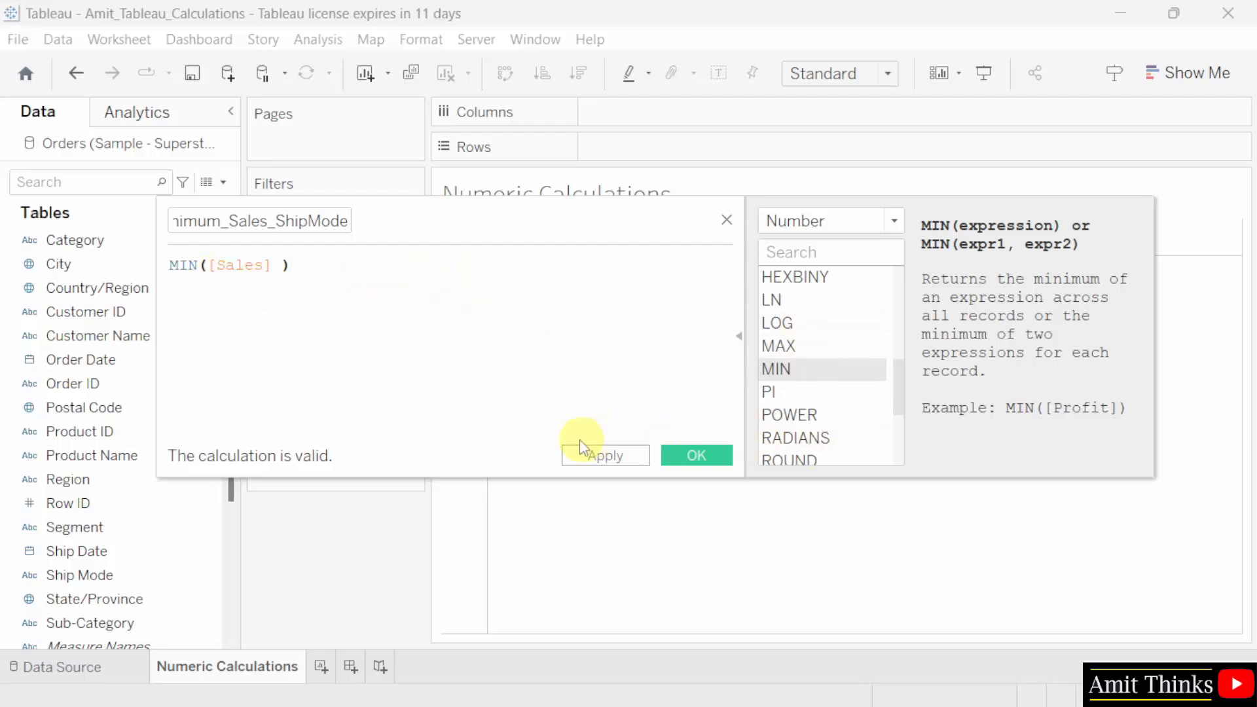
left_click(635, 457)
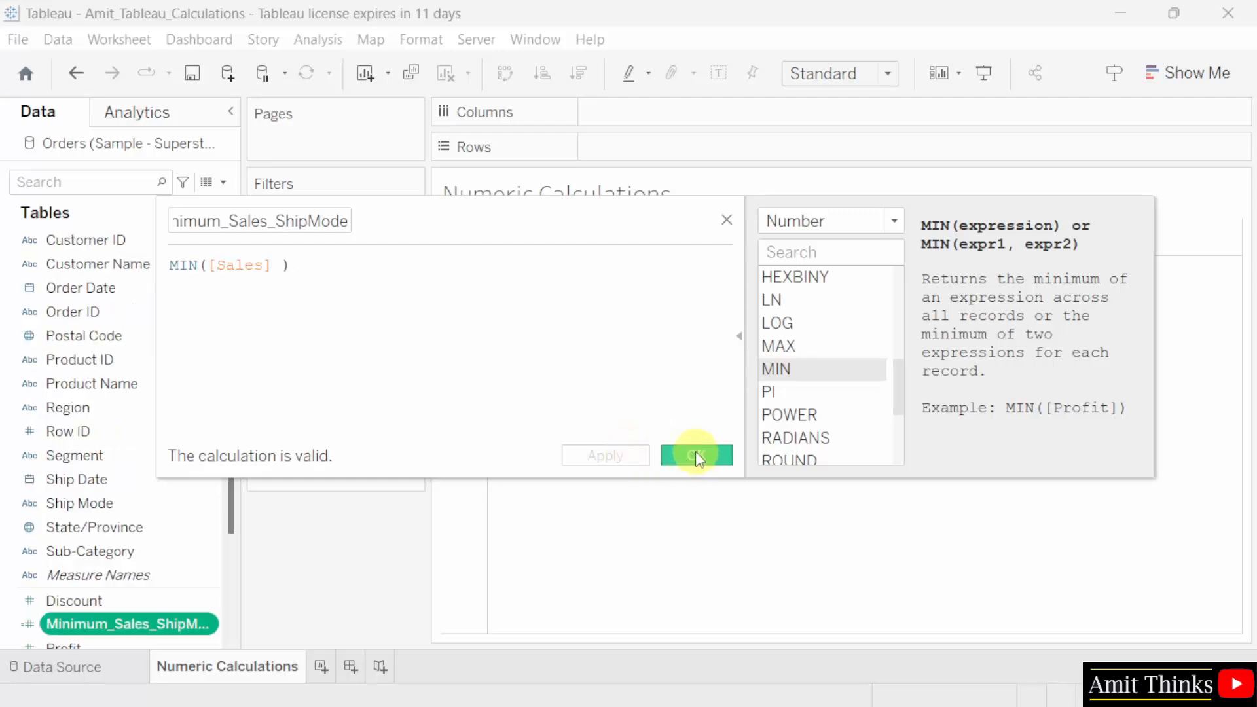
- Confirm the calculation, close its editor and view the description of the Minimum_Sales_ShipMode field
left_click(695, 453)
left_click_drag(233, 455, 235, 560)
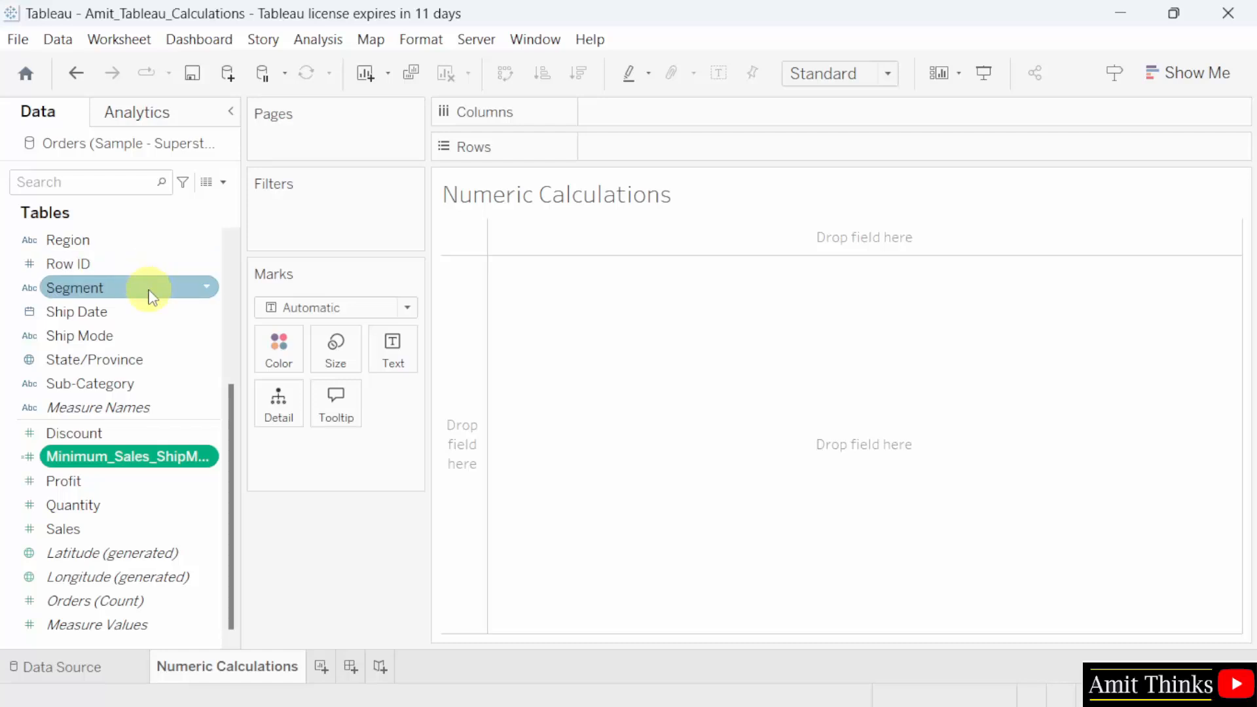
mouse_move(150, 289)
left_mouse_down()
mouse_move(148, 310)
mouse_move(150, 291)
left_mouse_up()
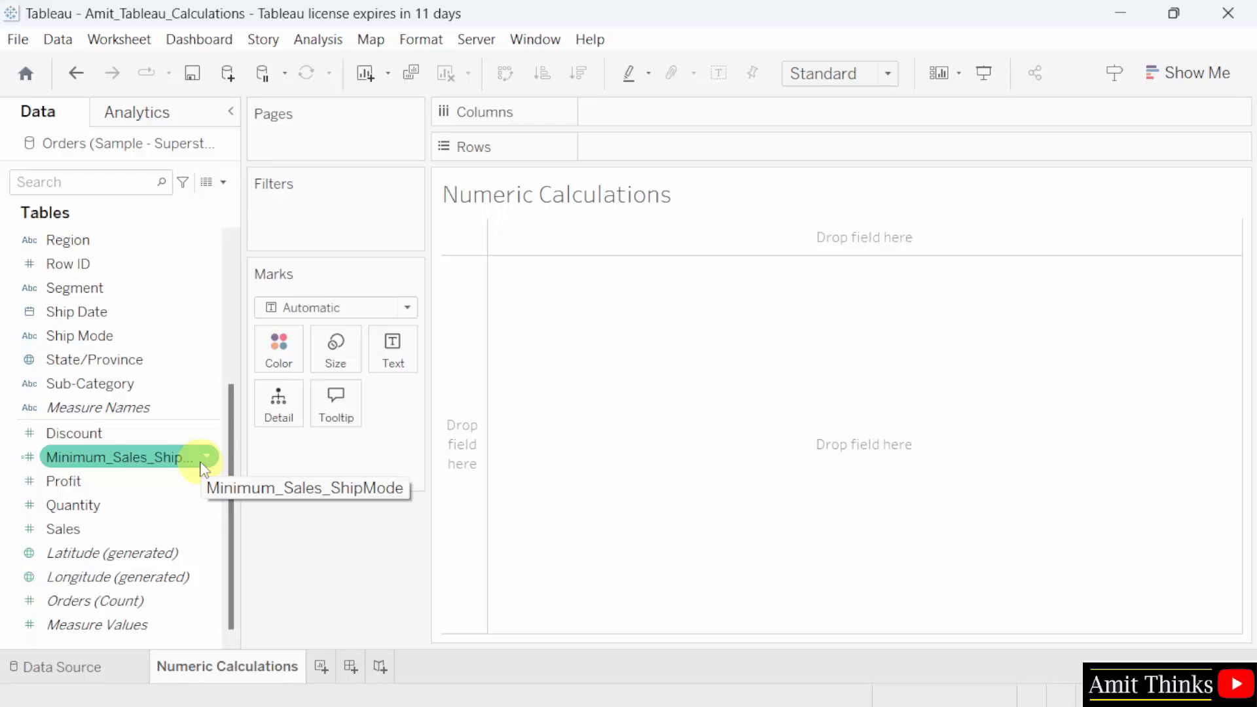
left_click(204, 461)
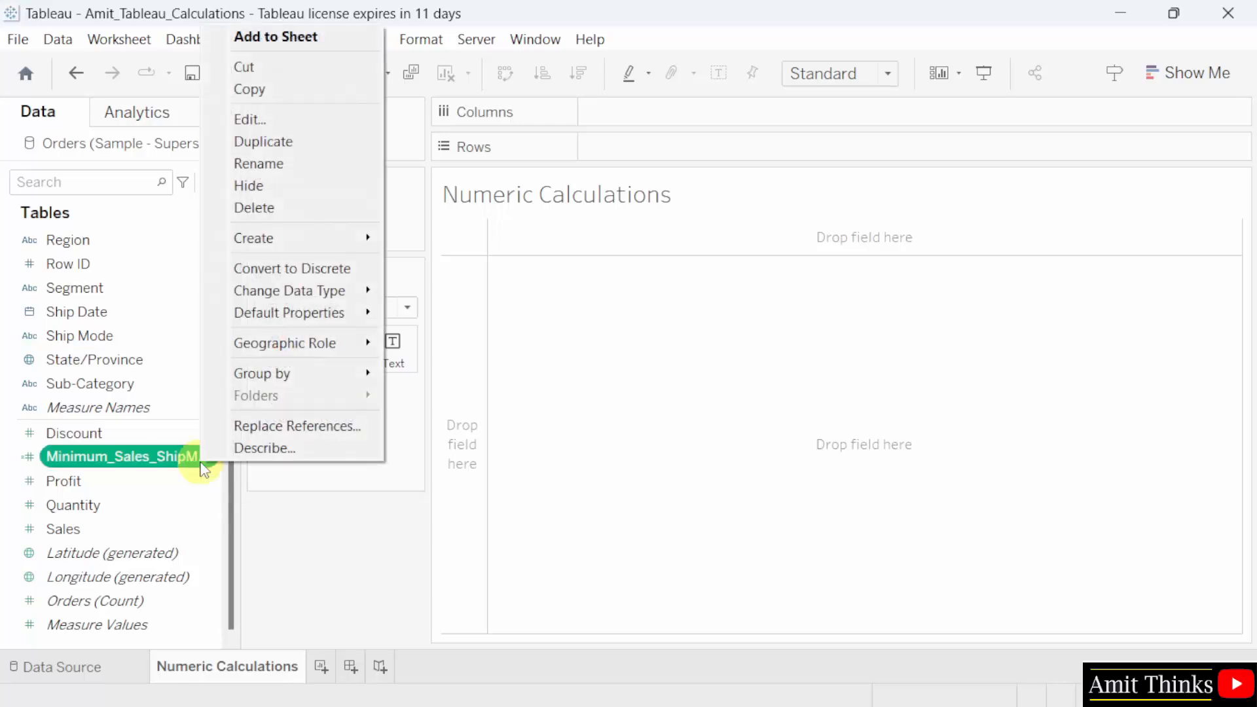
left_click(345, 451)
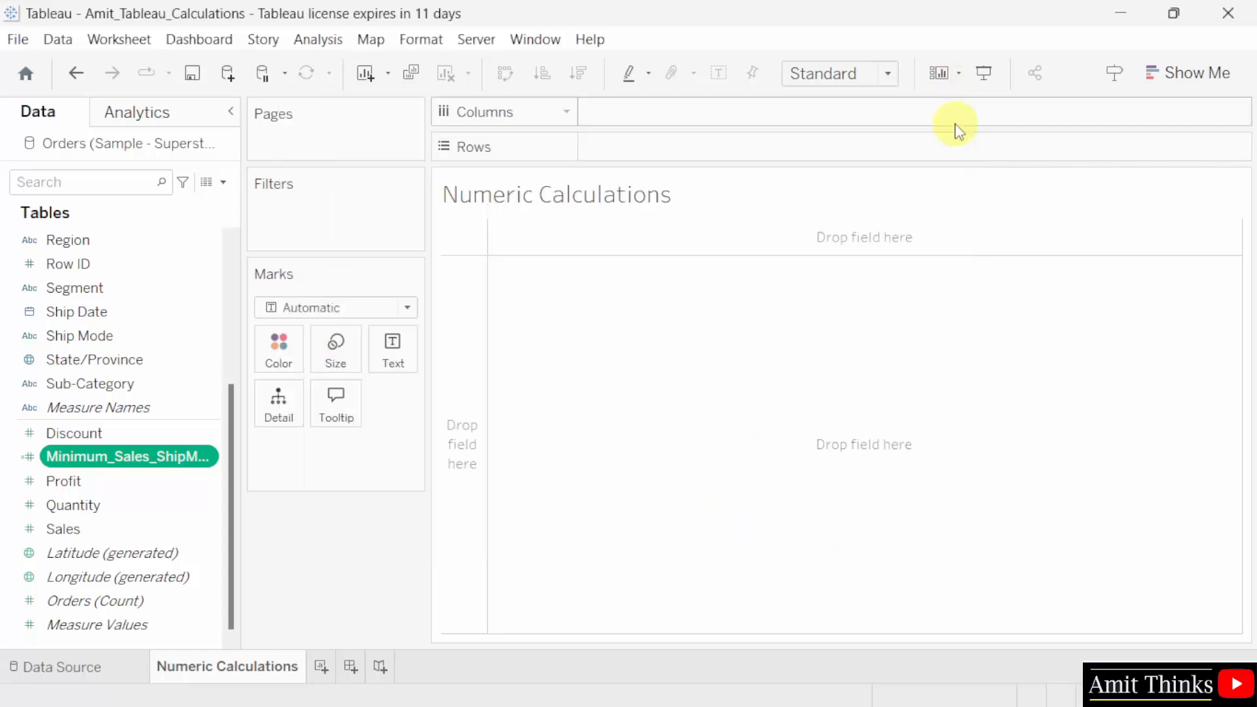
left_click(953, 119)
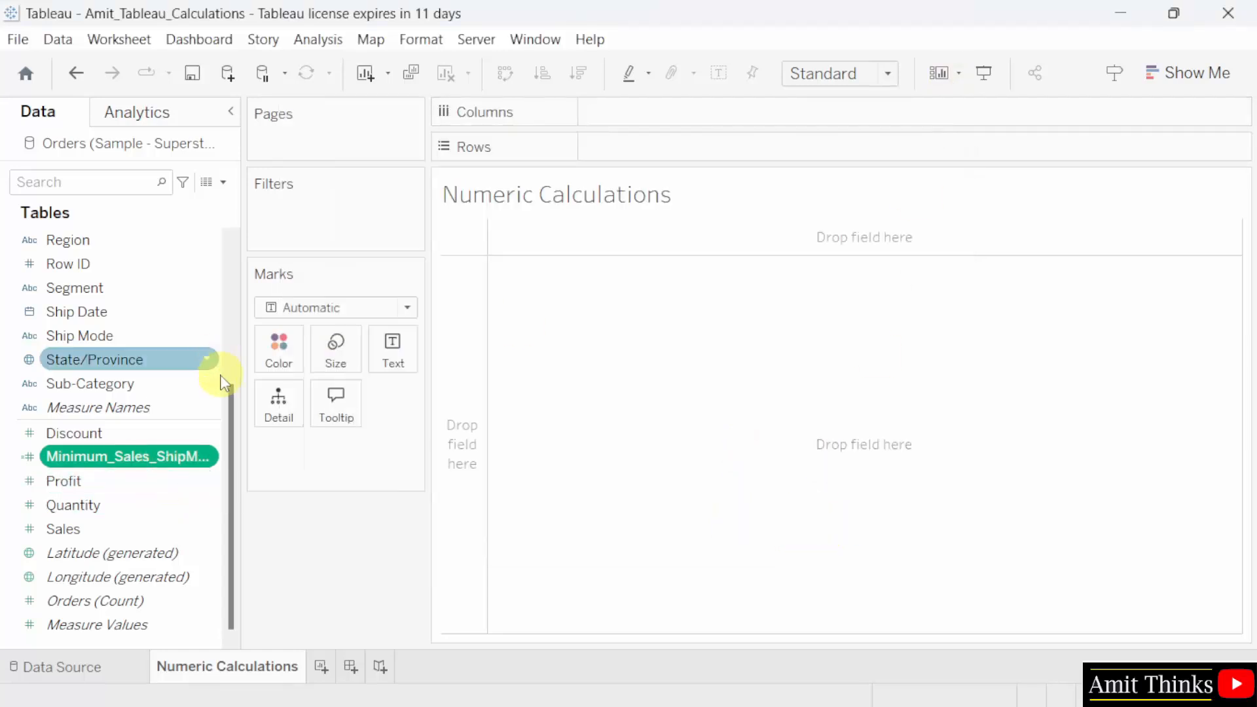
- Build a chart with Ship Mode on Columns and Minimum_Sales_ShipMode on Rows
scroll(234, 392, "up", 1)
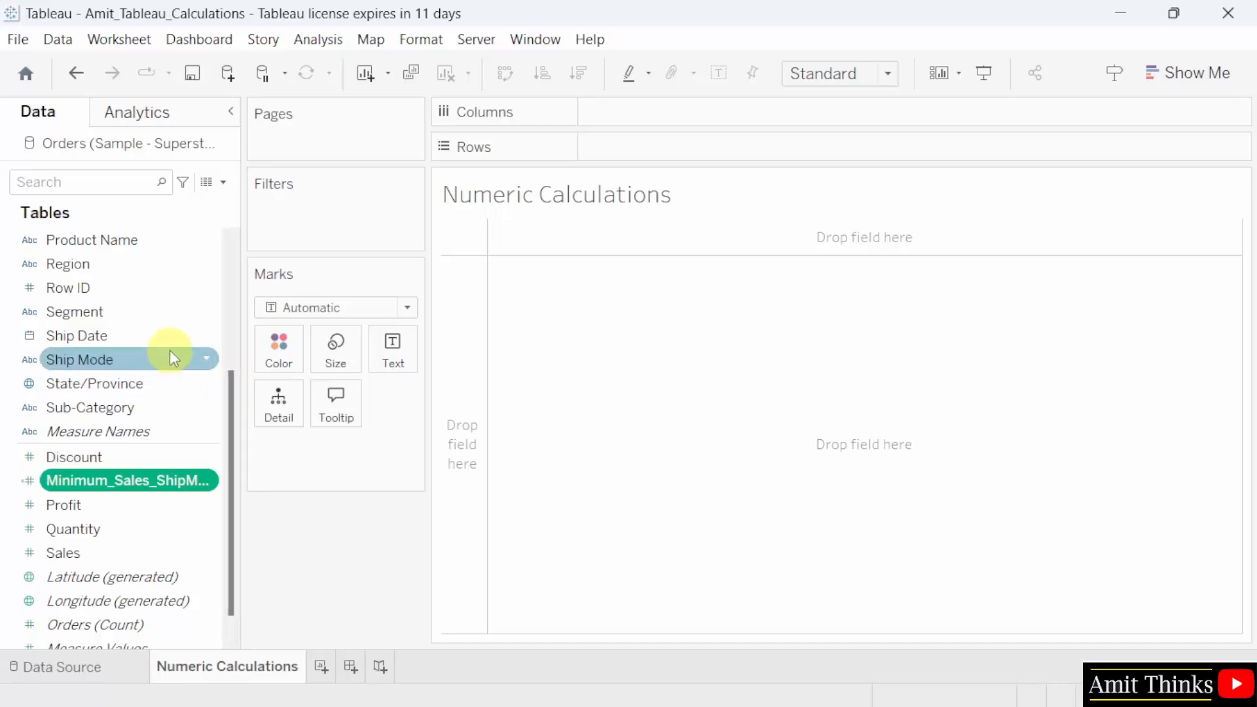
left_click_drag(169, 365, 709, 117)
left_click(209, 493)
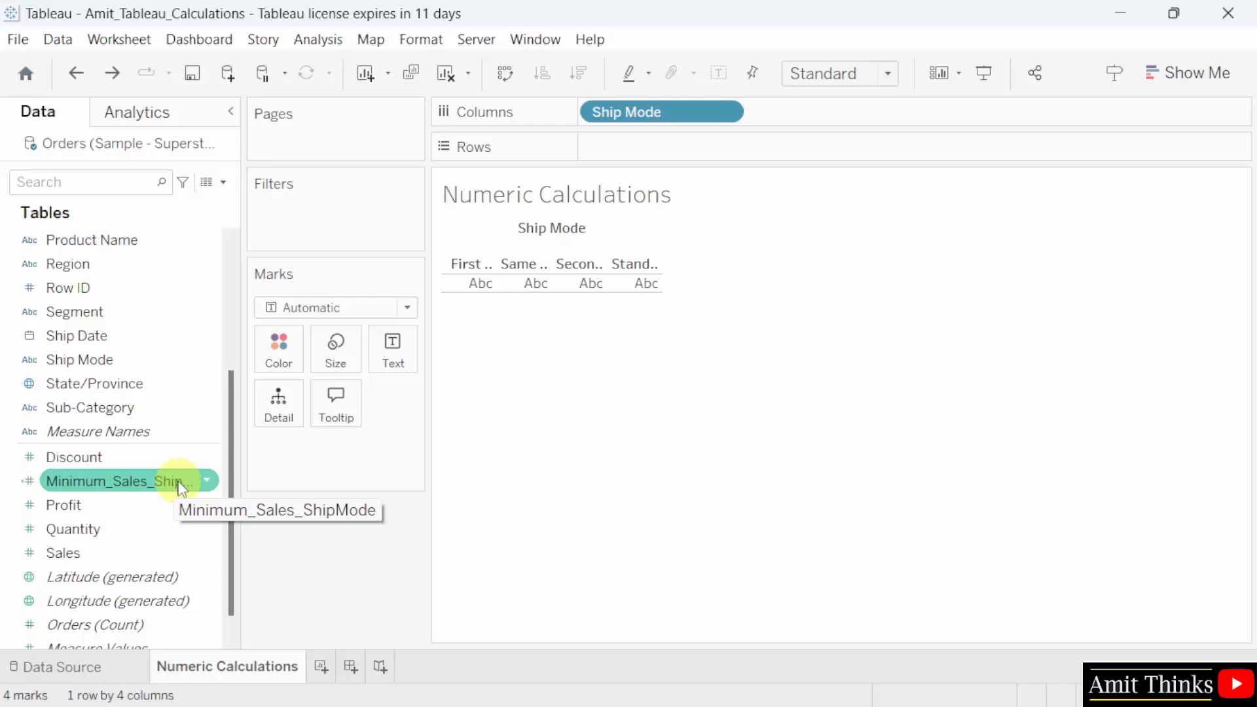
left_click_drag(182, 488, 724, 146)
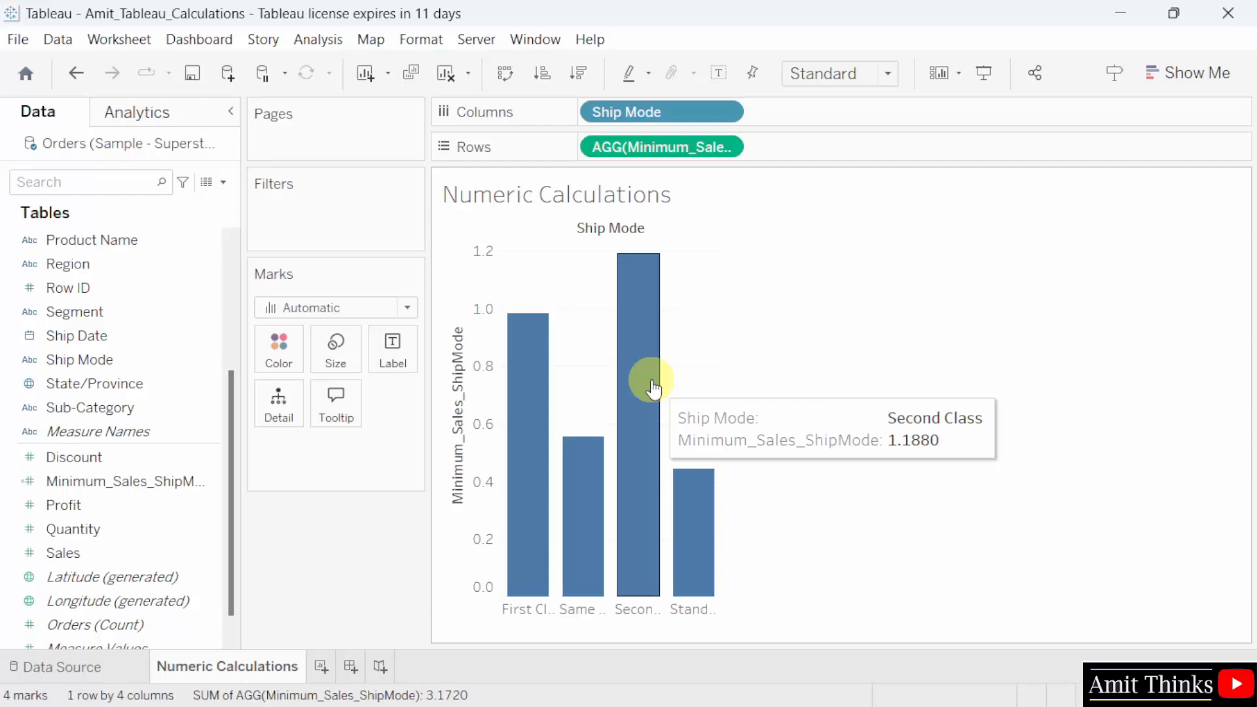
- Check the values of the ship mode bars, fit the chart to Entire View and save the workbook
mouse_move(695, 525)
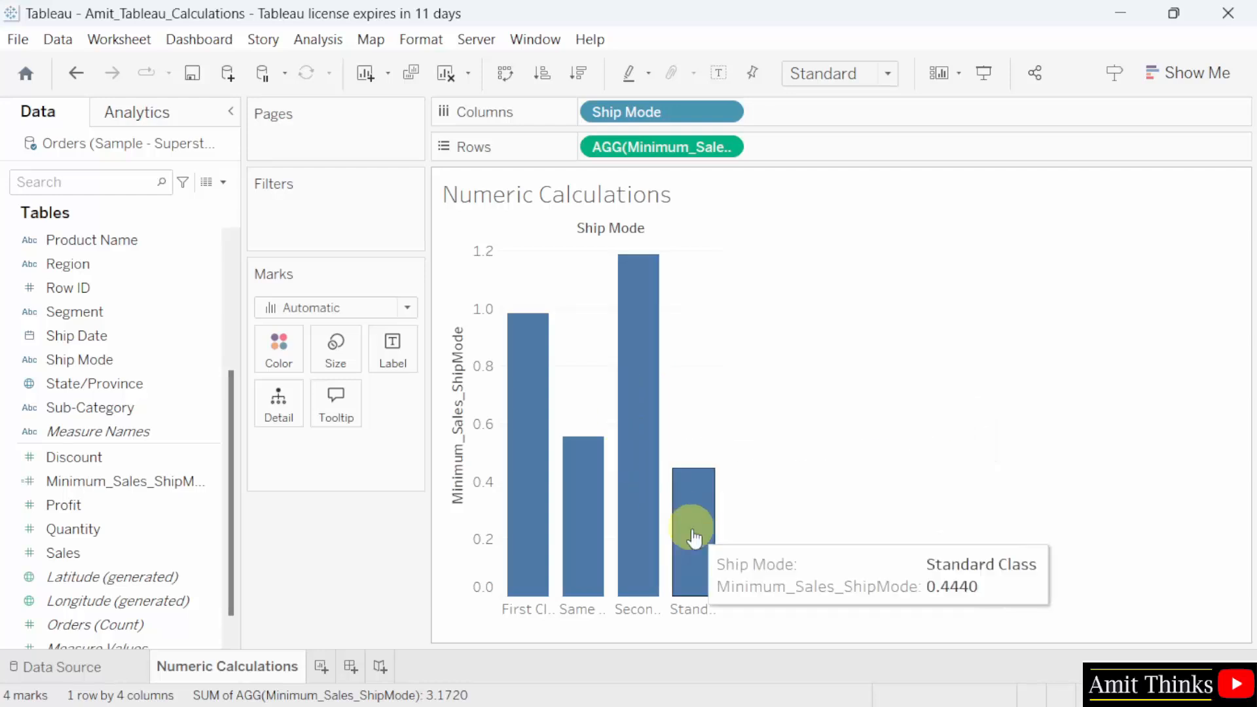
mouse_move(589, 533)
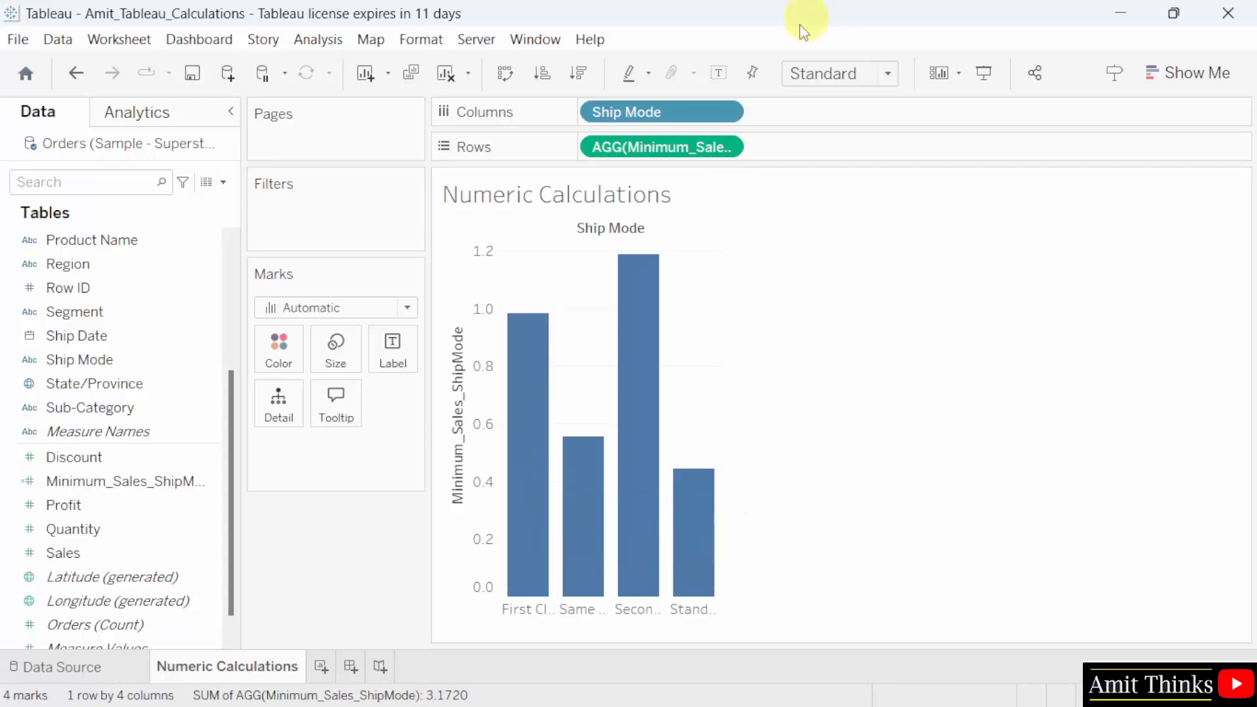
left_click(845, 73)
left_click(866, 156)
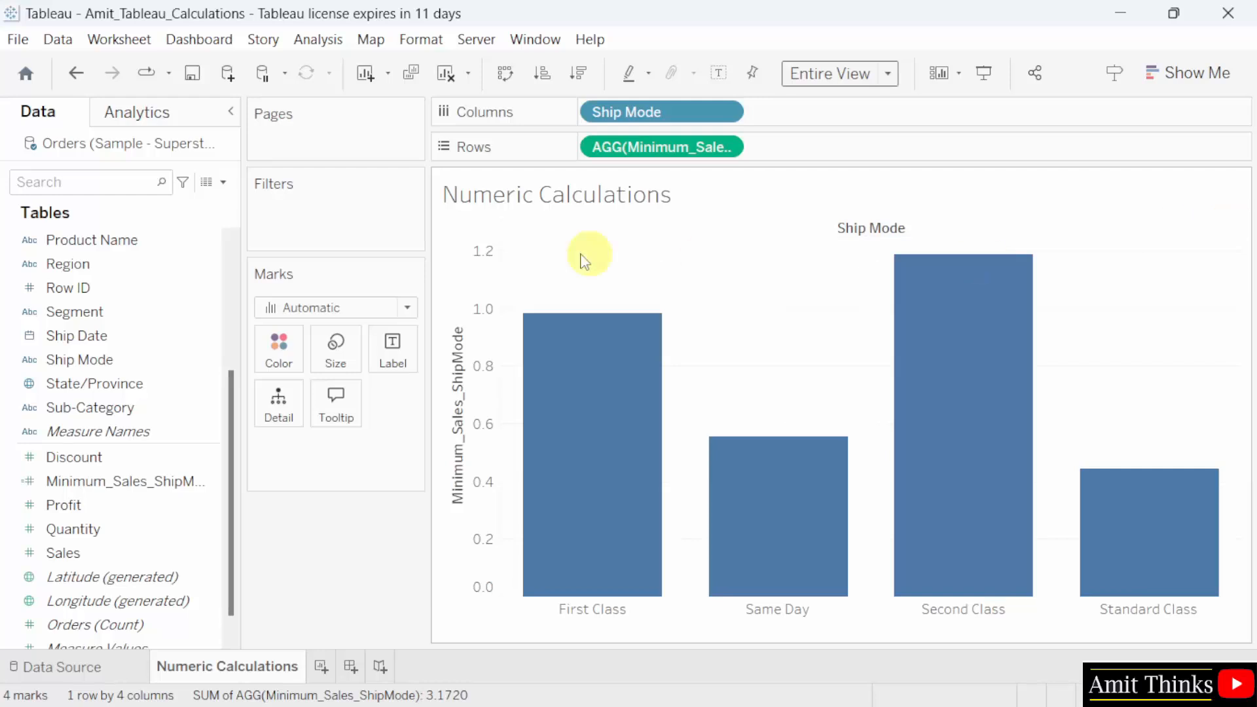
mouse_move(596, 341)
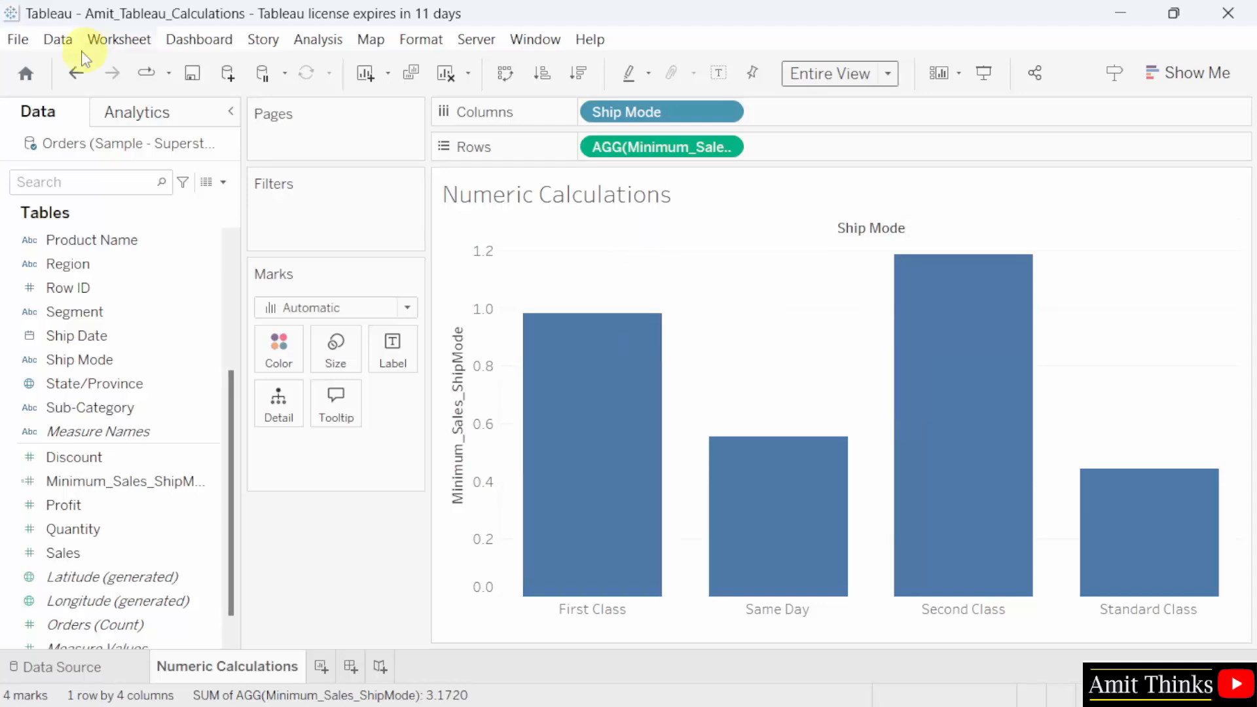
left_click(16, 39)
left_click(57, 140)
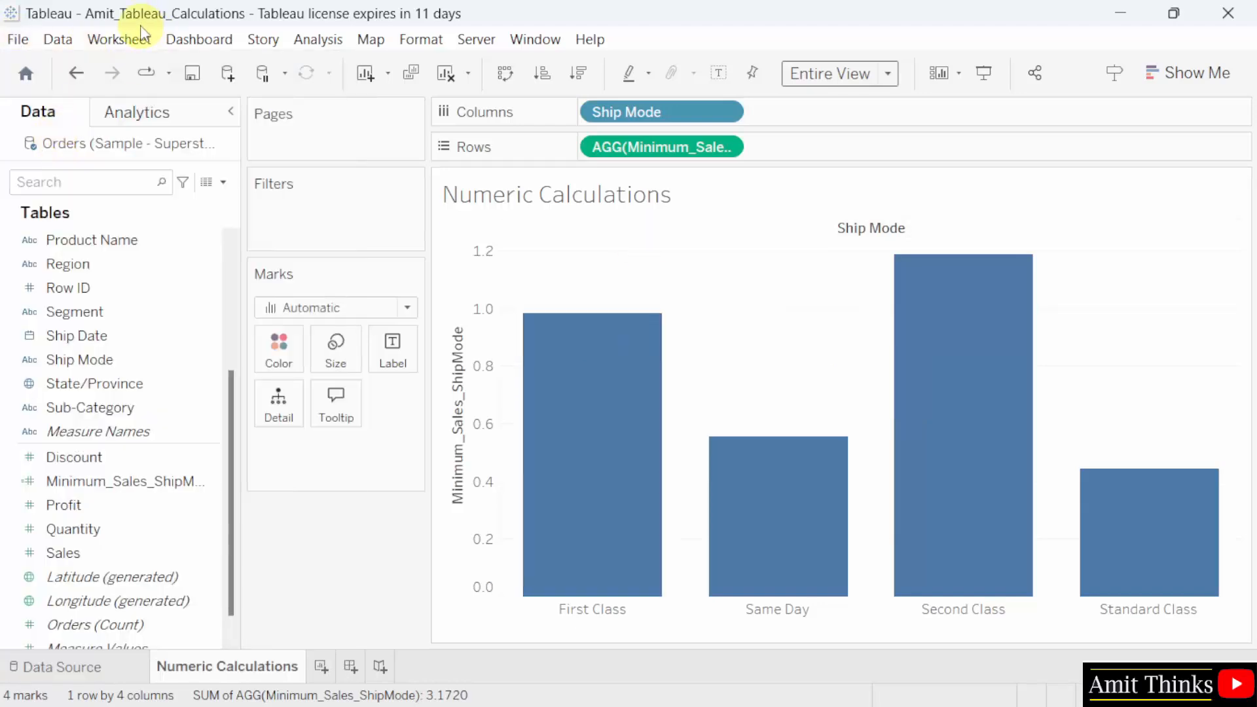